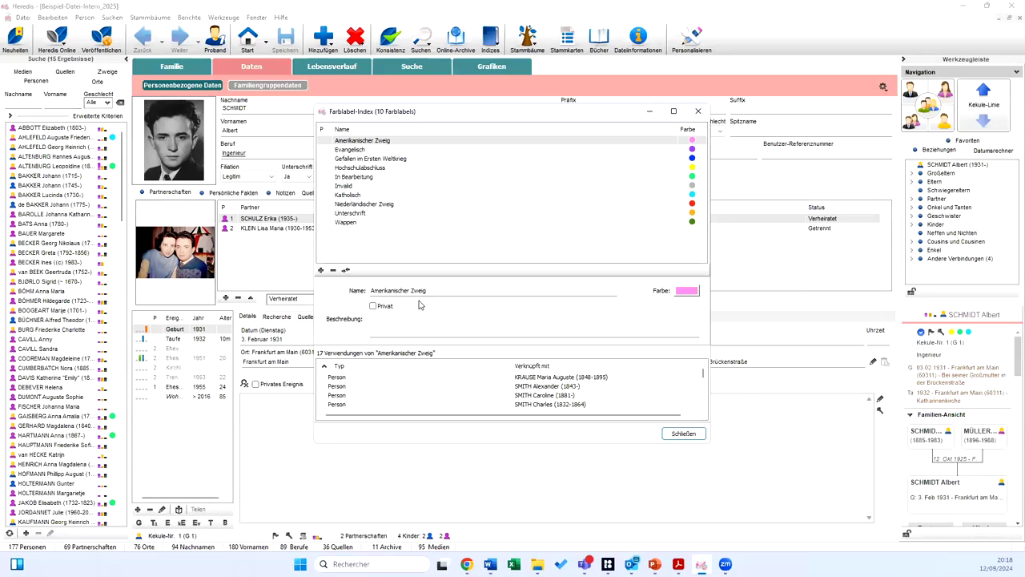
- Reopen the colour label index and add a new label named "War ein Strolch"
{"action": "left_click", "coordinate": [698, 111]}
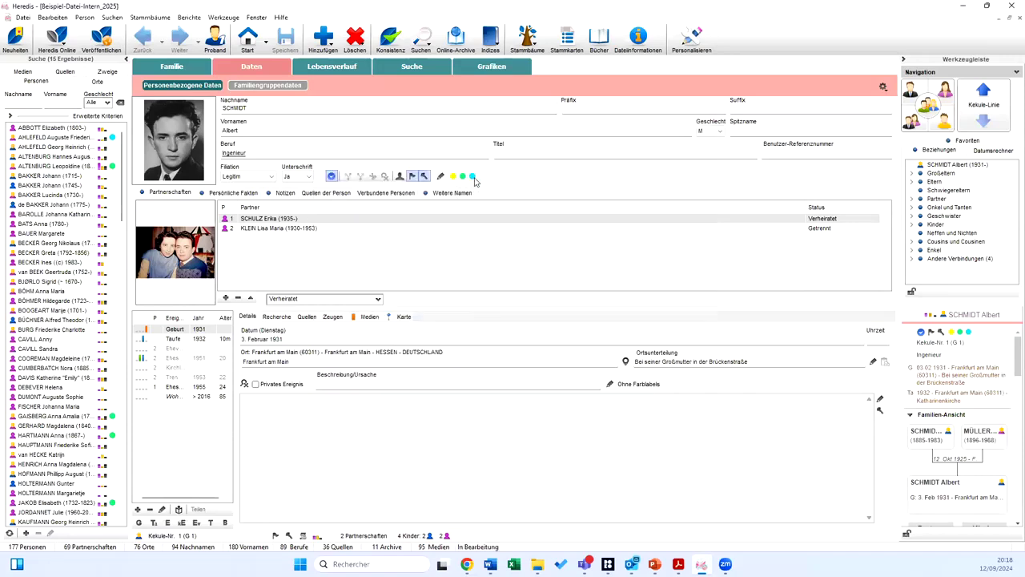
{"action": "left_click", "coordinate": [9, 38]}
{"action": "left_click", "coordinate": [490, 36]}
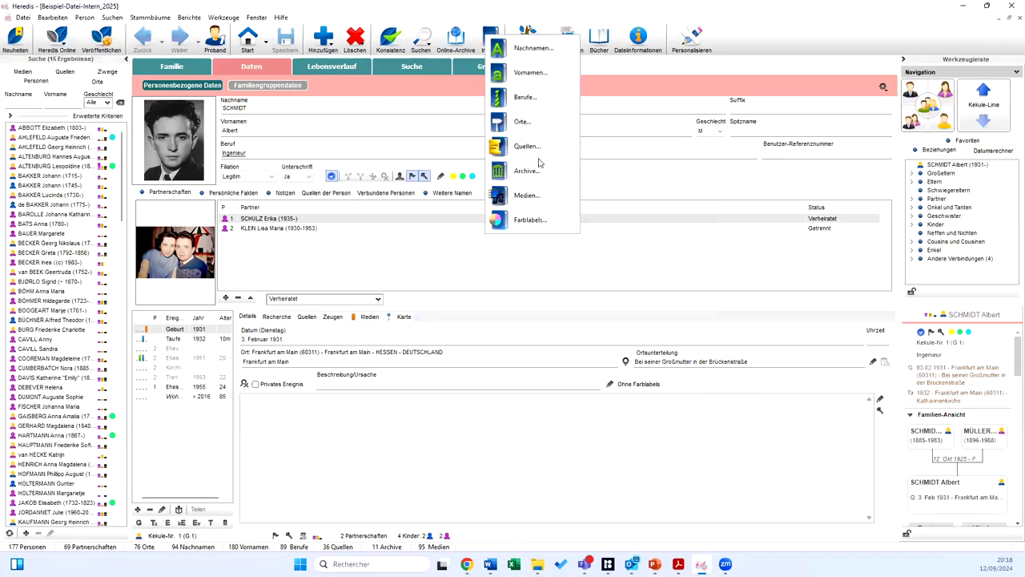
{"action": "left_click", "coordinate": [529, 220]}
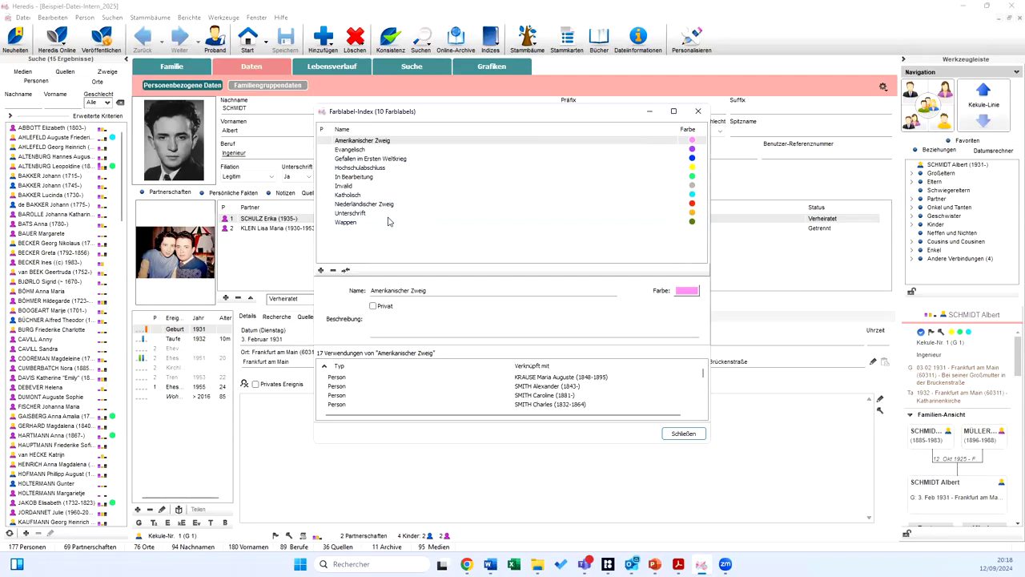
{"action": "left_click", "coordinate": [320, 270]}
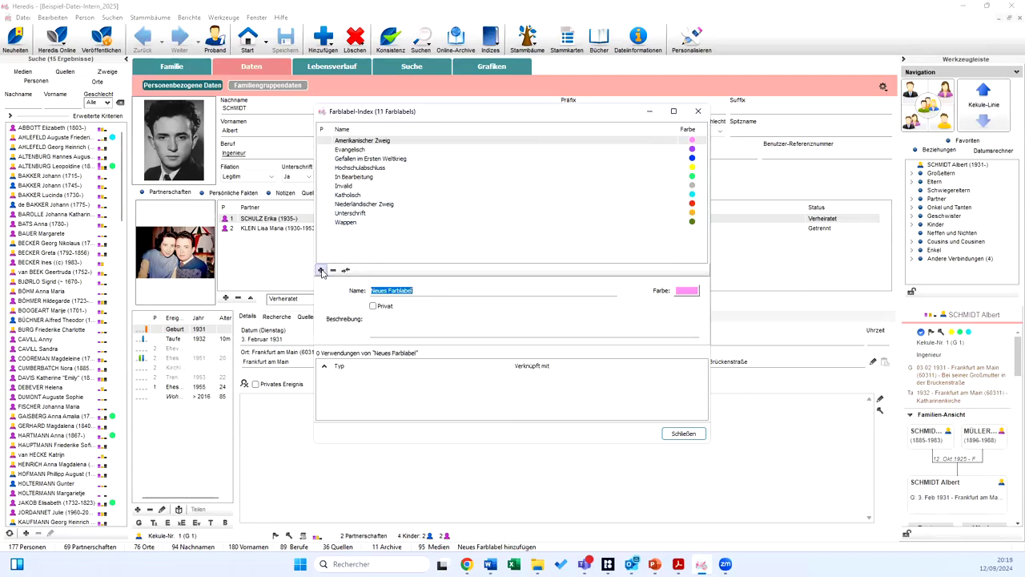
{"action": "left_click", "coordinate": [423, 291]}
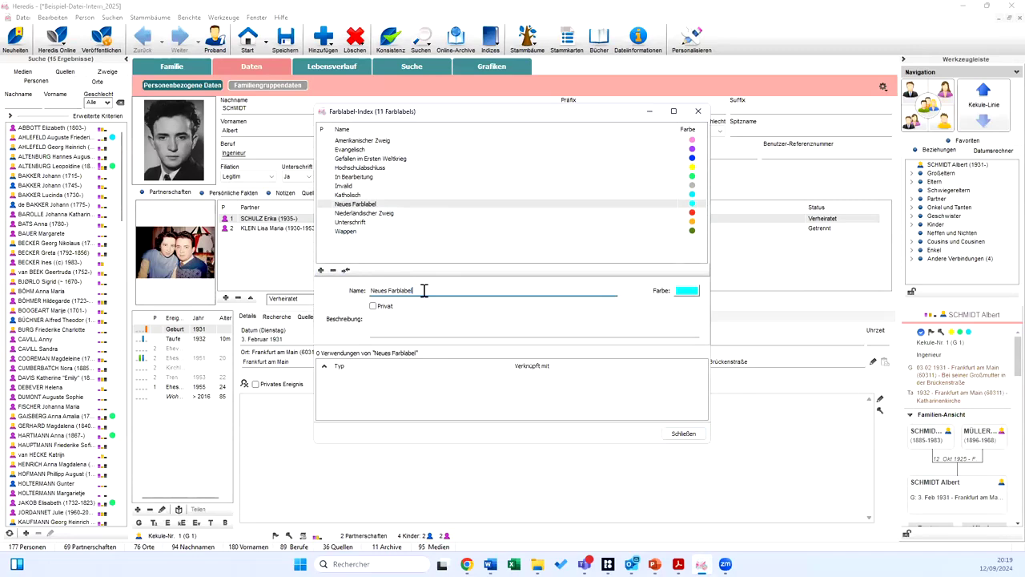
{"action": "key", "text": "BackSpace"}
{"action": "key", "text": "BackSpace"}
{"action": "key", "text": "BackSpace"}
{"action": "key", "text": "BackSpace"}
{"action": "key", "text": "BackSpace"}
{"action": "key", "text": "BackSpace"}
{"action": "key", "text": "BackSpace"}
{"action": "key", "text": "BackSpace"}
{"action": "key", "text": "BackSpace"}
{"action": "key", "text": "BackSpace"}
{"action": "key", "text": "BackSpace"}
{"action": "key", "text": "BackSpace"}
{"action": "key", "text": "BackSpace"}
{"action": "key", "text": "BackSpace"}
{"action": "key", "text": "BackSpace"}
{"action": "type", "text": "War ein Strolch"}
- Set the colour of the "War ein Strolch" label to magenta (RGB 252, 3, 245) and close the index
{"action": "left_click", "coordinate": [679, 292]}
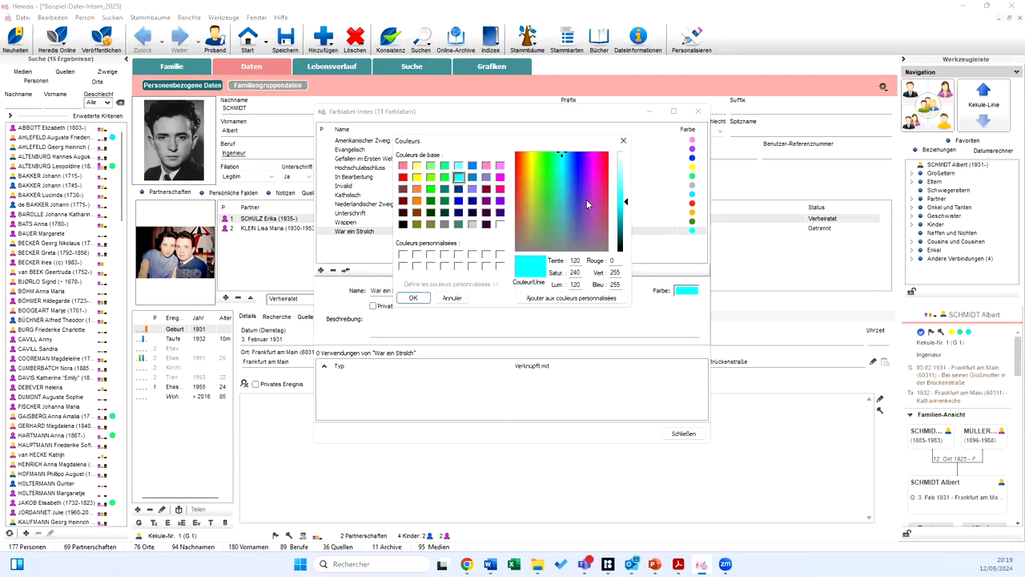
{"action": "left_click", "coordinate": [594, 157]}
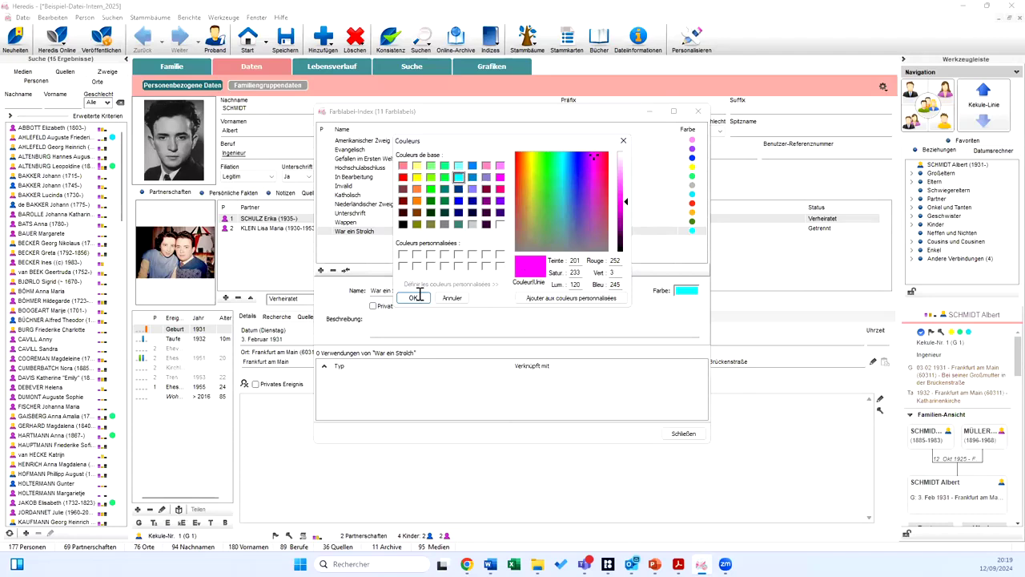
{"action": "left_click", "coordinate": [414, 297]}
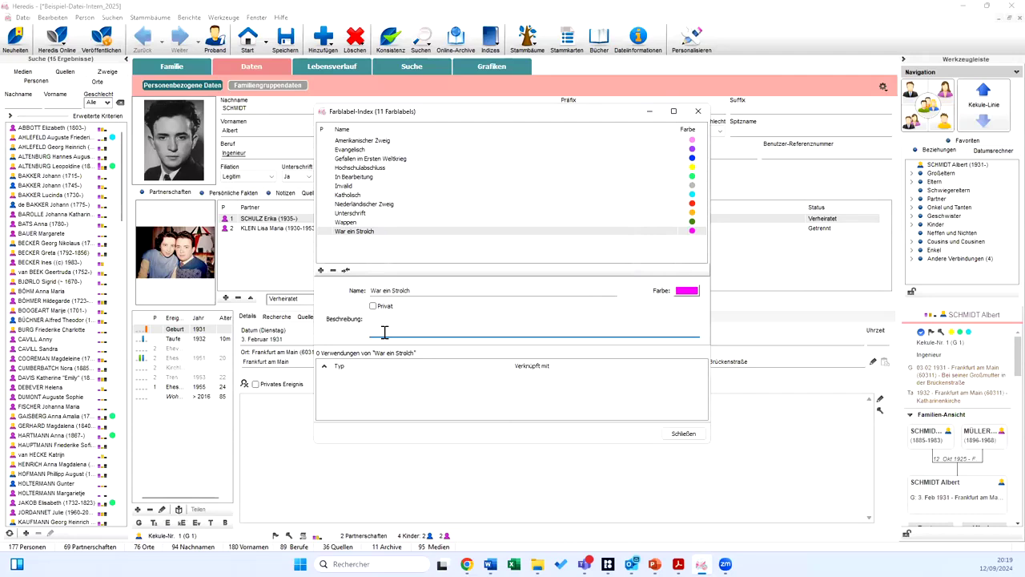
{"action": "left_click", "coordinate": [684, 434]}
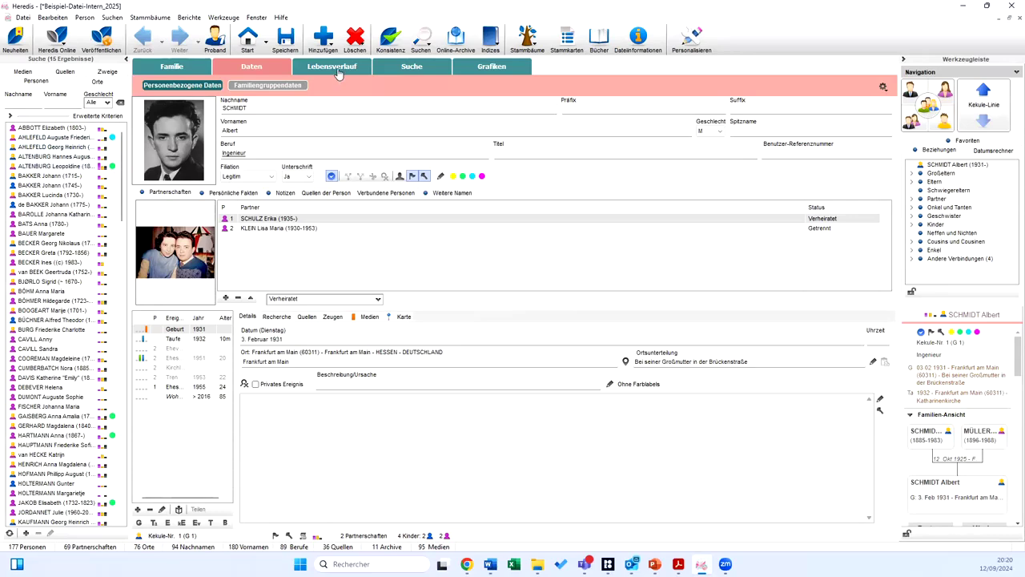
- Display the ancestor circle chart and open the overview of isolated branches
{"action": "left_click", "coordinate": [517, 72]}
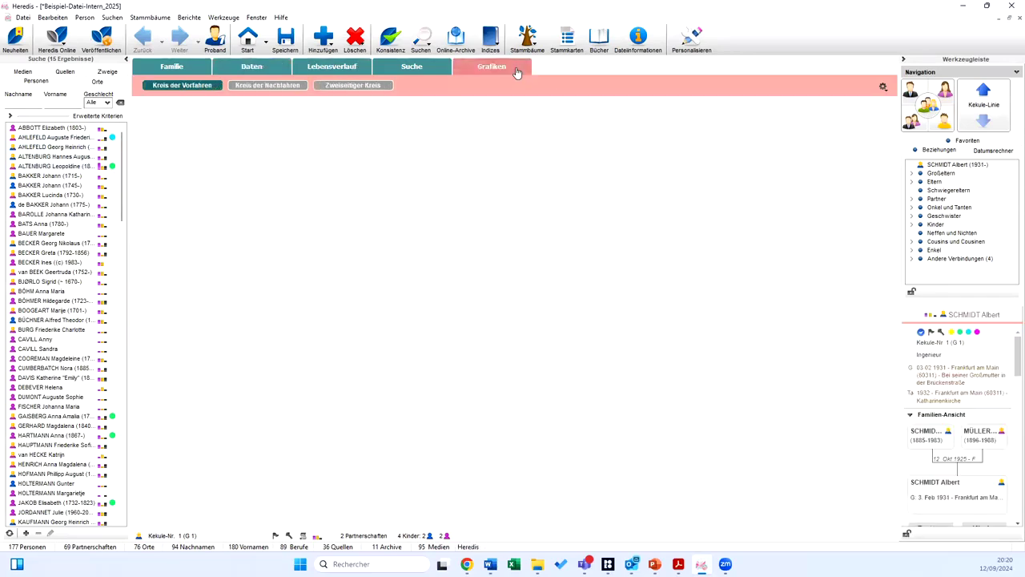
{"action": "left_click", "coordinate": [171, 66]}
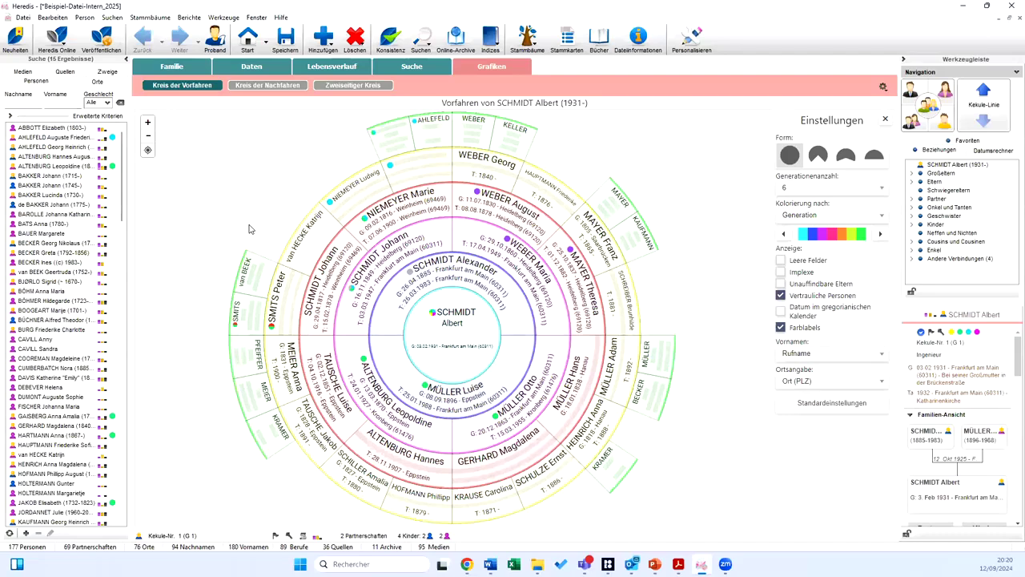
{"action": "left_click", "coordinate": [16, 40]}
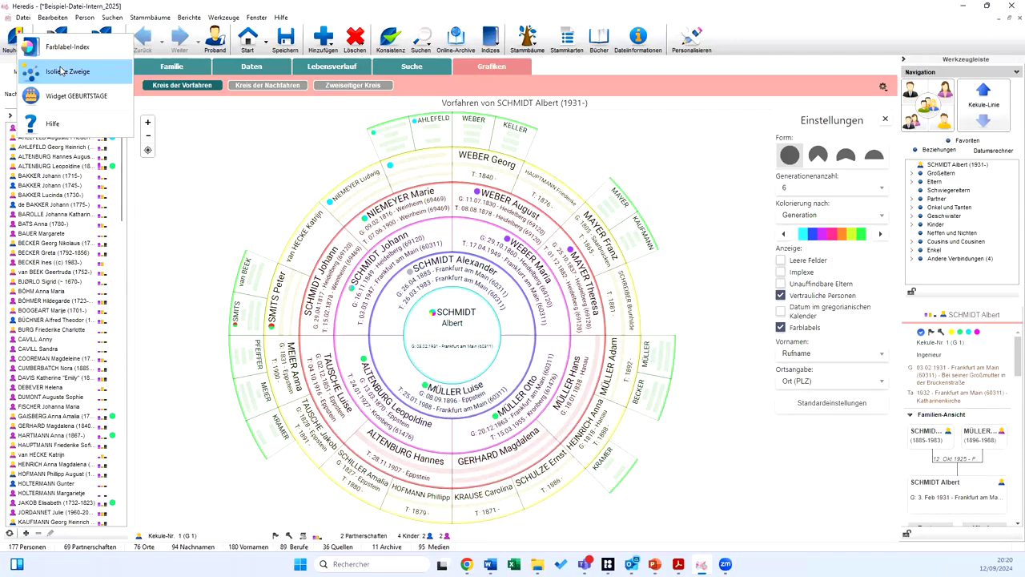
{"action": "left_click", "coordinate": [61, 72]}
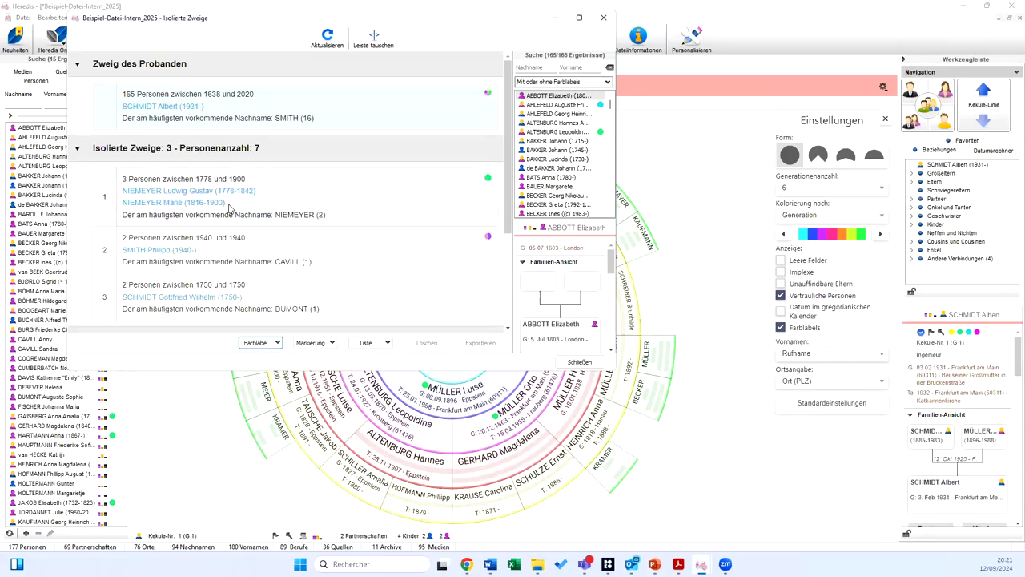
- Check the marking options for the branches, open the person list from the overview, look through it and close it
{"action": "left_click", "coordinate": [330, 343]}
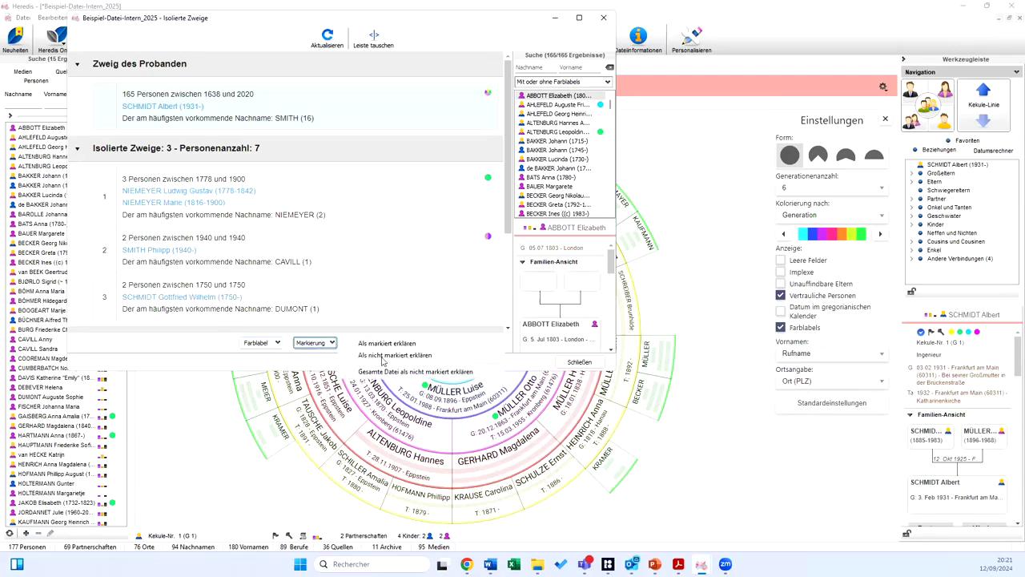
{"action": "left_click", "coordinate": [370, 343]}
{"action": "left_click", "coordinate": [370, 343]}
{"action": "left_click", "coordinate": [425, 357]}
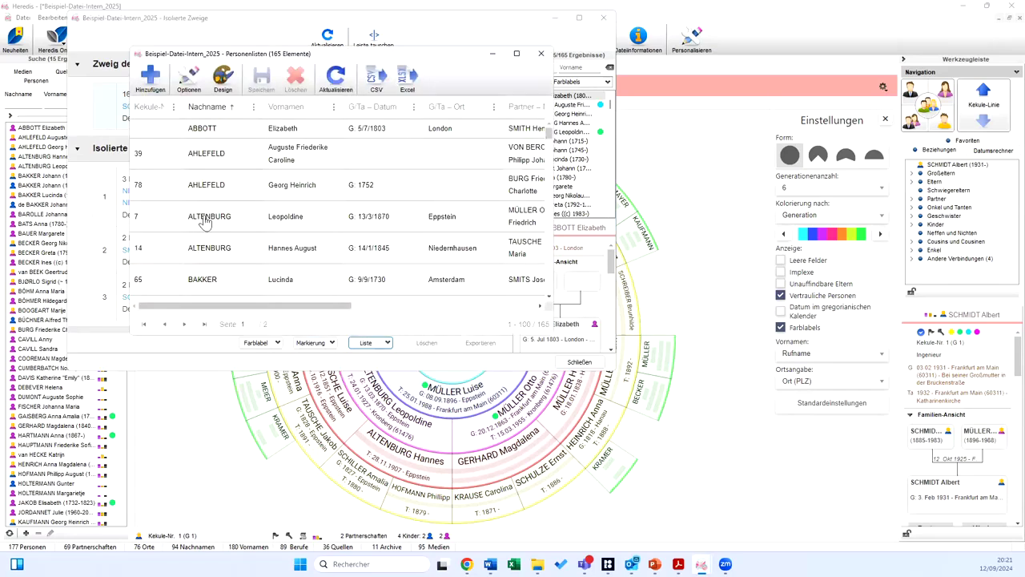
{"action": "scroll", "coordinate": [206, 221], "scroll_direction": "down", "scroll_amount": 12}
{"action": "scroll", "coordinate": [212, 218], "scroll_direction": "down", "scroll_amount": 10}
{"action": "scroll", "coordinate": [215, 222], "scroll_direction": "down", "scroll_amount": 5}
{"action": "left_click", "coordinate": [541, 53]}
- Open the birthdays widget, examine the file information on the dashboard and close it
{"action": "left_click", "coordinate": [16, 40]}
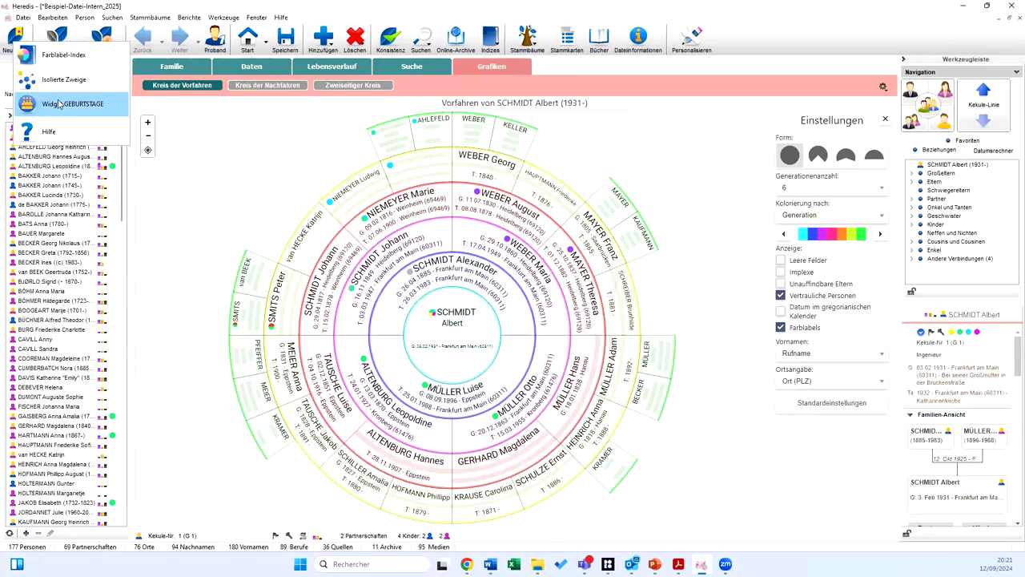
{"action": "left_click", "coordinate": [58, 104]}
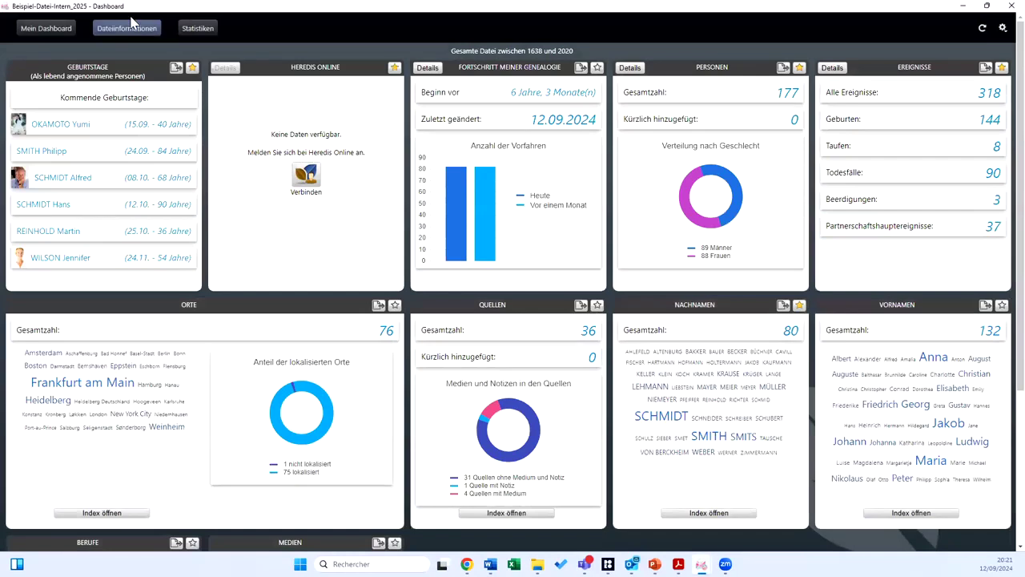
{"action": "left_click", "coordinate": [131, 25]}
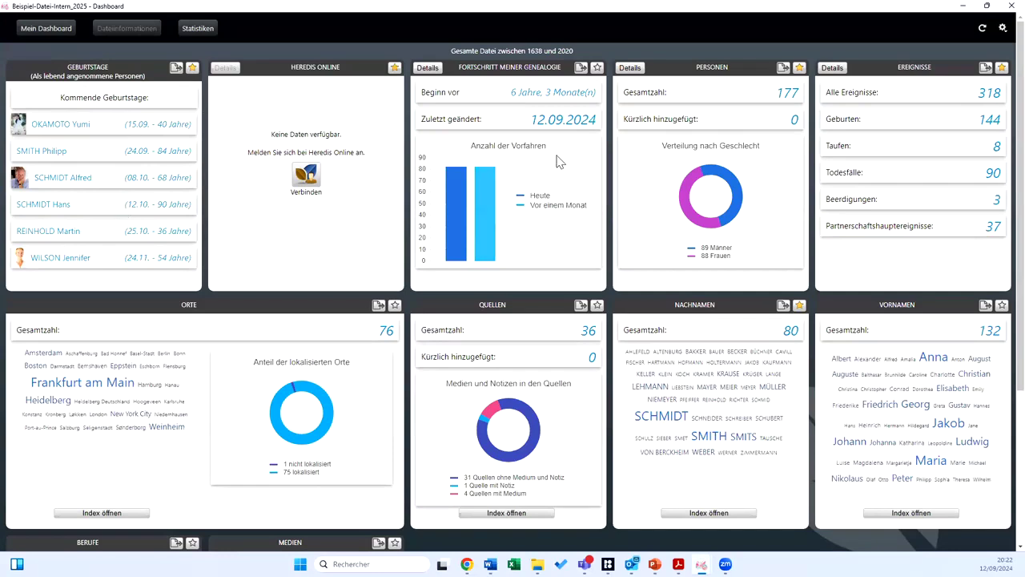
{"action": "mouse_move", "coordinate": [559, 160]}
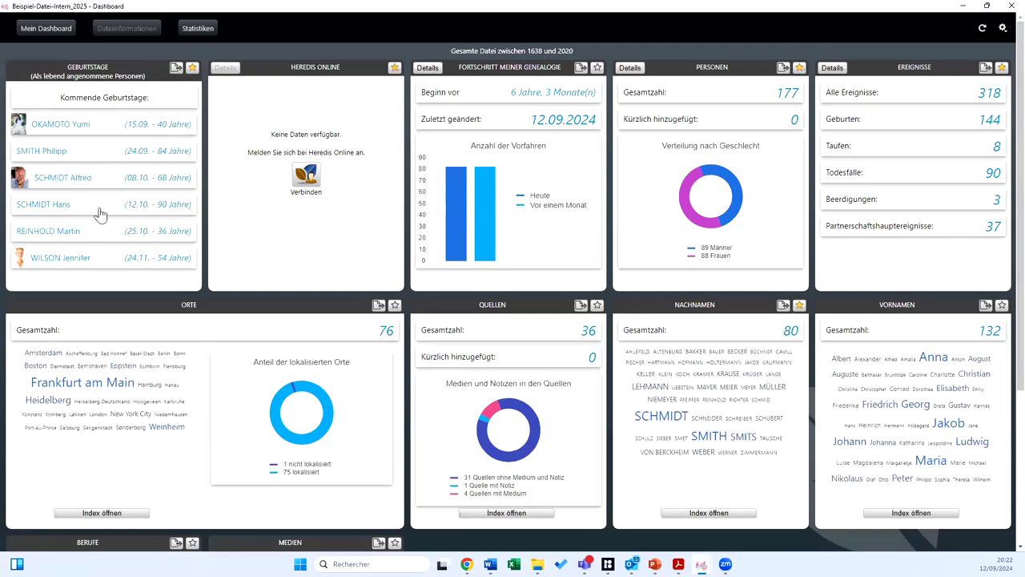
{"action": "left_click", "coordinate": [1010, 6]}
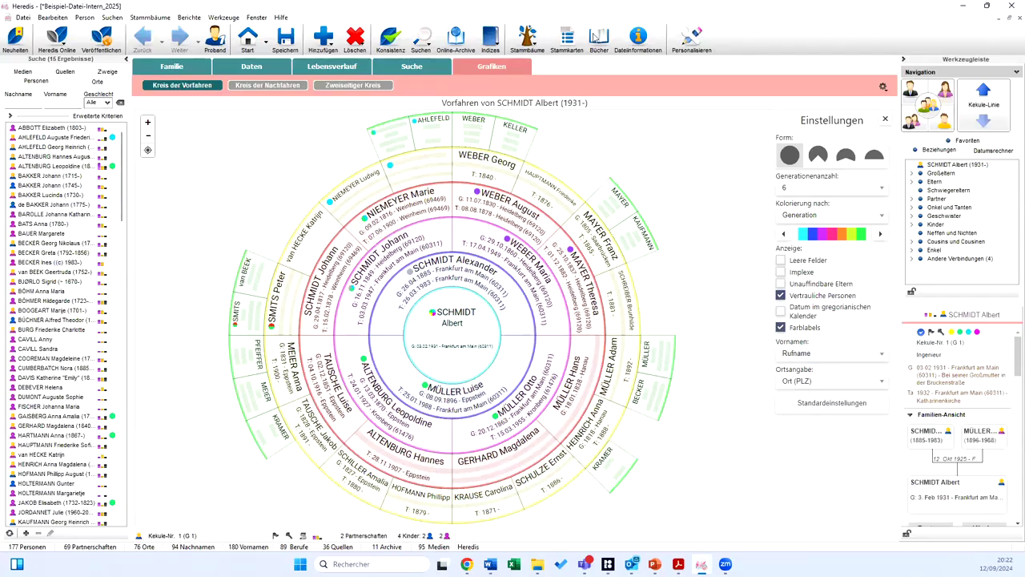
- Select the Ortsfamilienbuch in the book settings and check its GEDCOM file export option
{"action": "left_click", "coordinate": [597, 37]}
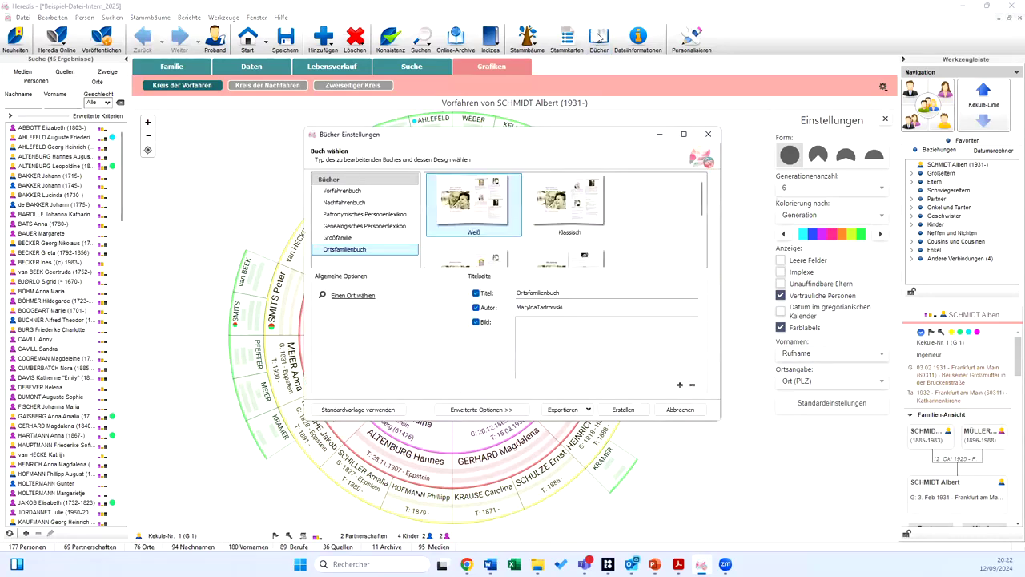
{"action": "left_click", "coordinate": [379, 251]}
{"action": "left_click", "coordinate": [583, 411]}
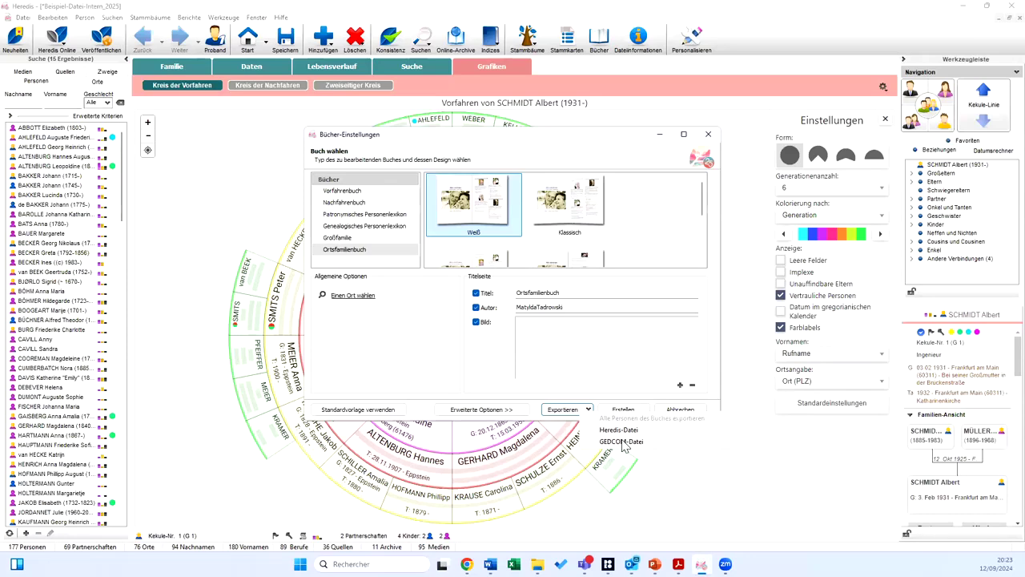
{"action": "left_click", "coordinate": [624, 443]}
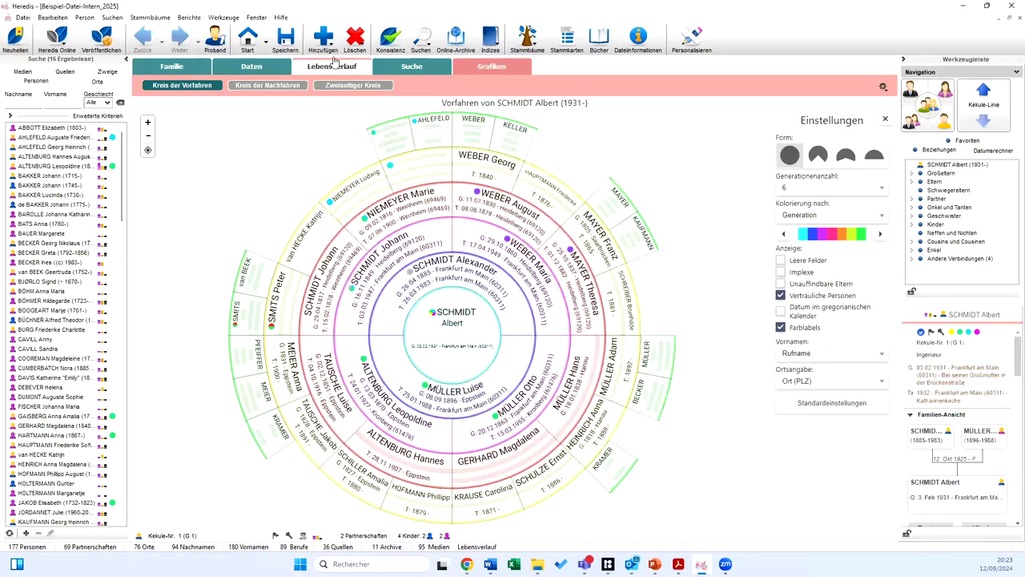
- Display the immediate family view and check its option for showing less information
{"action": "left_click", "coordinate": [190, 72]}
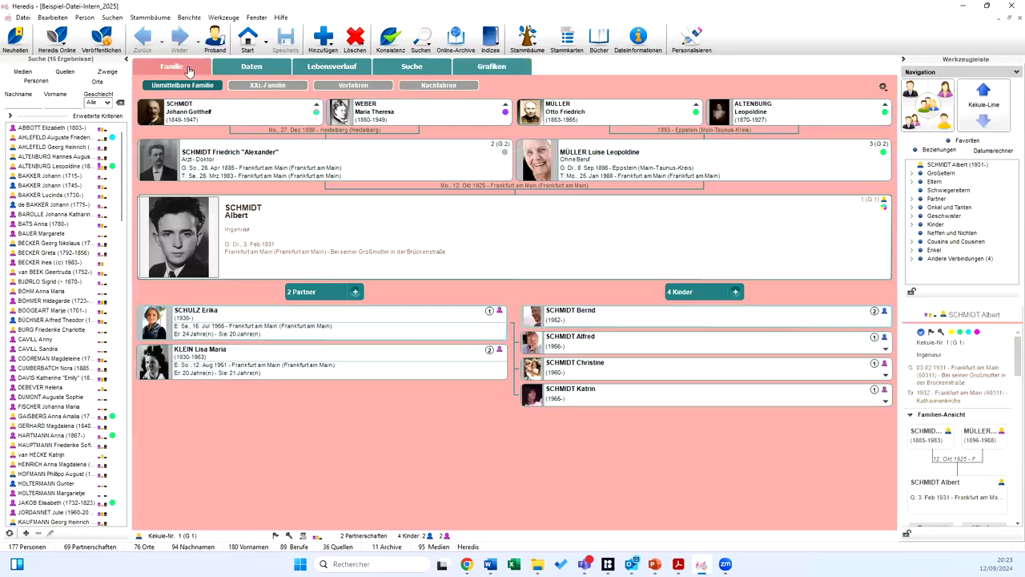
{"action": "left_click", "coordinate": [884, 87]}
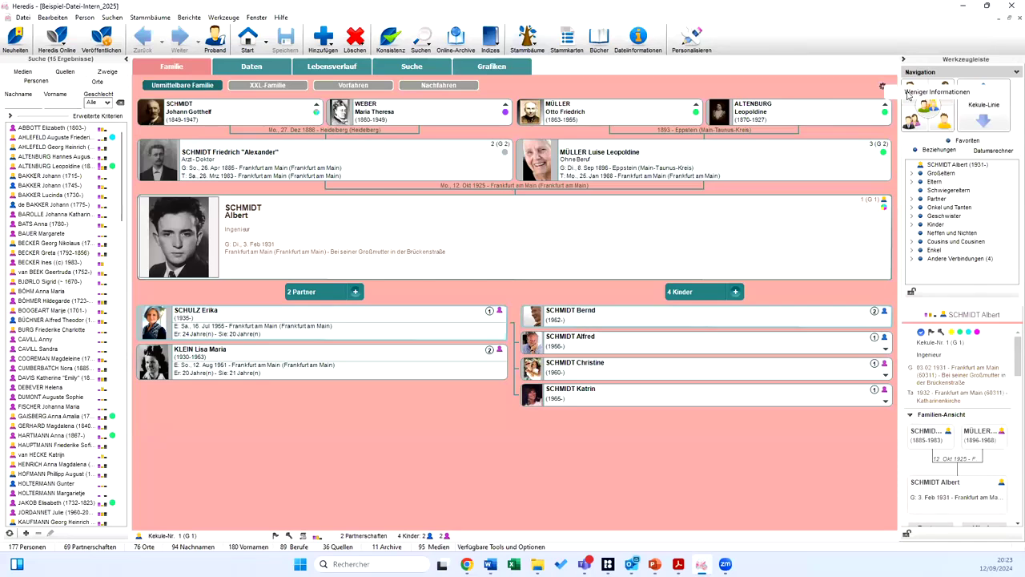
{"action": "left_click", "coordinate": [922, 92]}
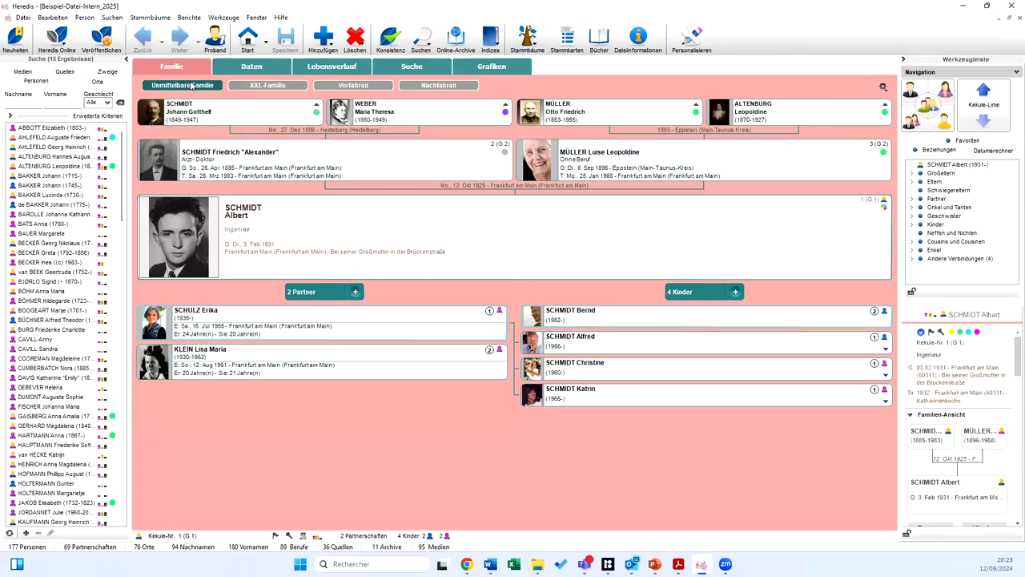
- Show the ancestors view and set its regional tree to Ort, based on Partnerschaft (Hauptereignisse)
{"action": "left_click", "coordinate": [340, 92]}
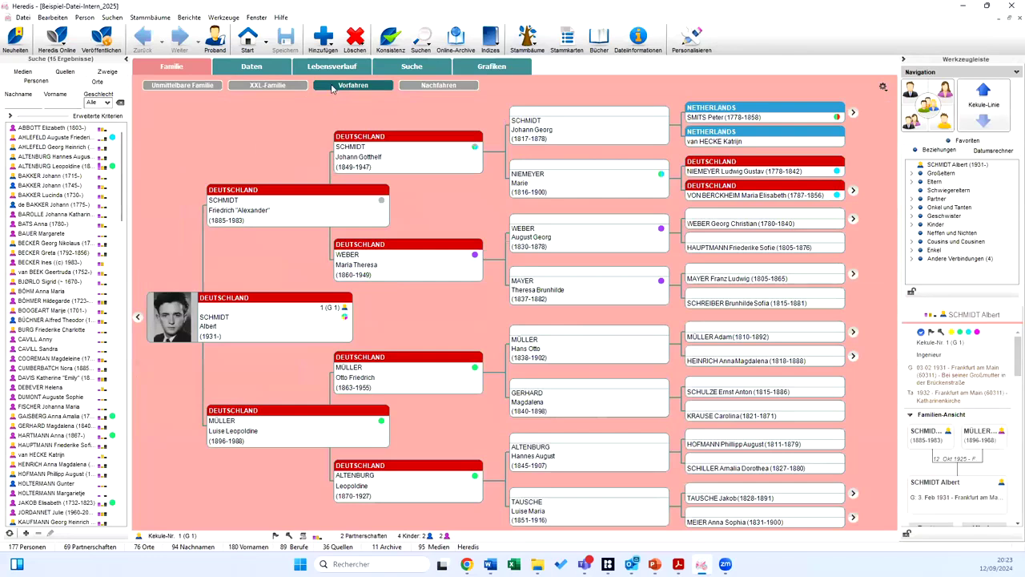
{"action": "left_click", "coordinate": [883, 86]}
{"action": "mouse_move", "coordinate": [913, 166]}
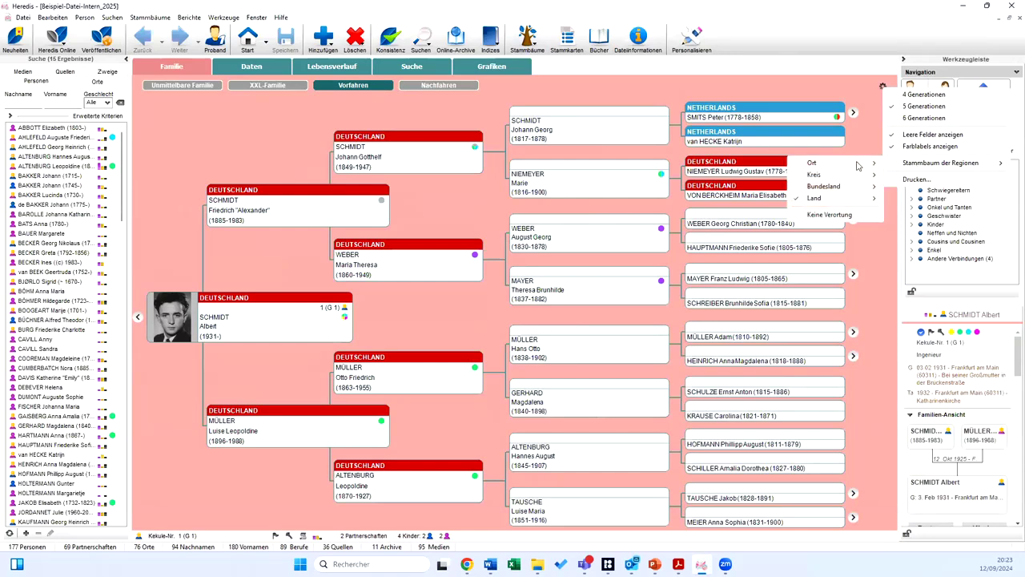
{"action": "mouse_move", "coordinate": [833, 165]}
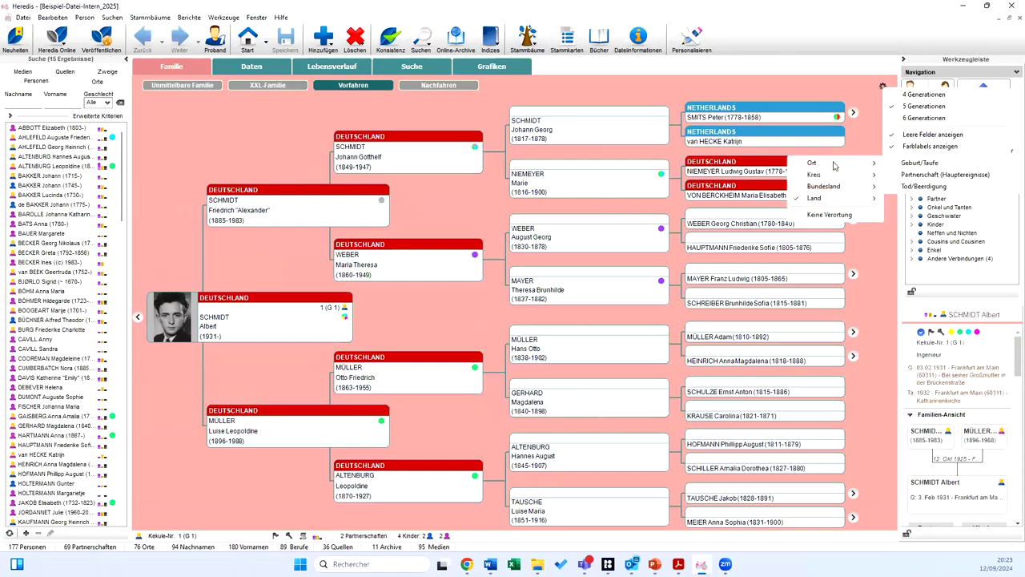
{"action": "left_click", "coordinate": [914, 174]}
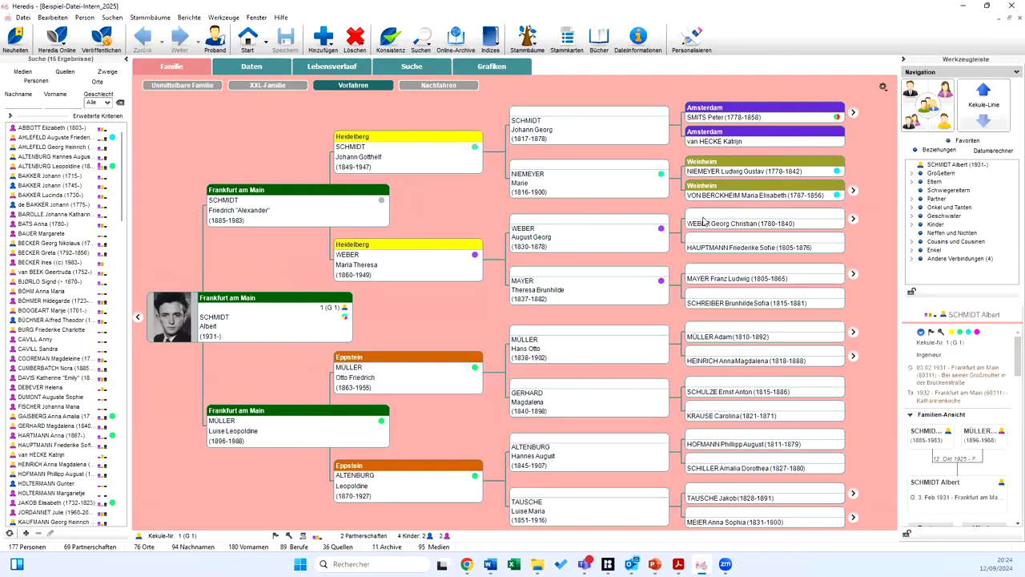
- Set the ancestors view's regional tree to Land, based on Geburt/Taufe
{"action": "left_click", "coordinate": [884, 87]}
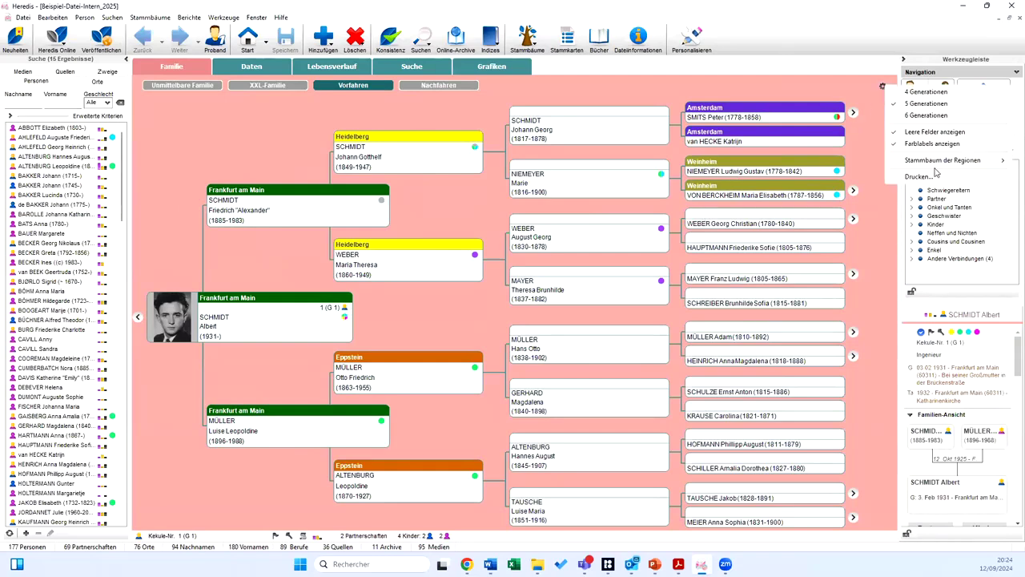
{"action": "mouse_move", "coordinate": [939, 160]}
{"action": "mouse_move", "coordinate": [821, 196]}
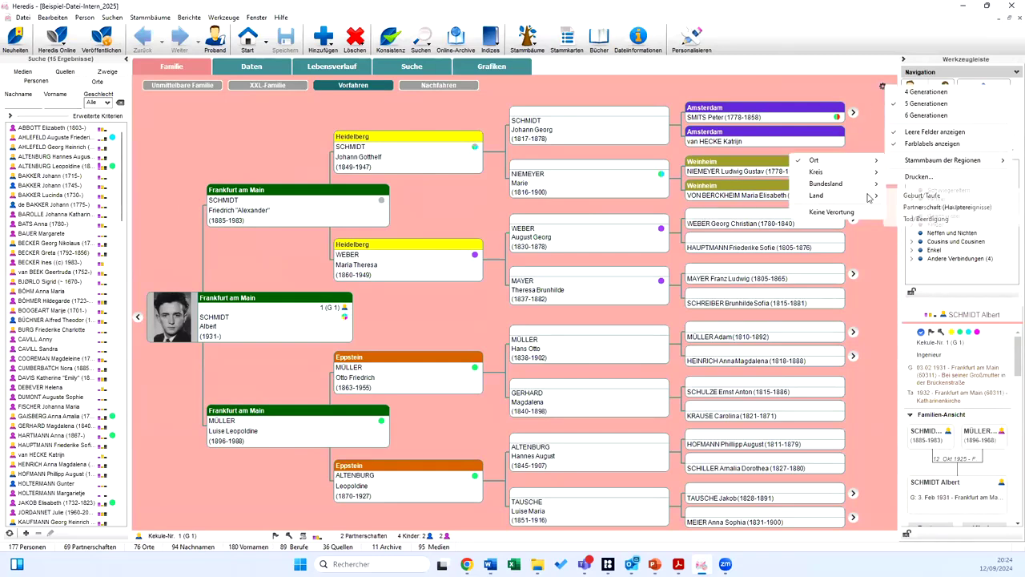
{"action": "left_click", "coordinate": [923, 196]}
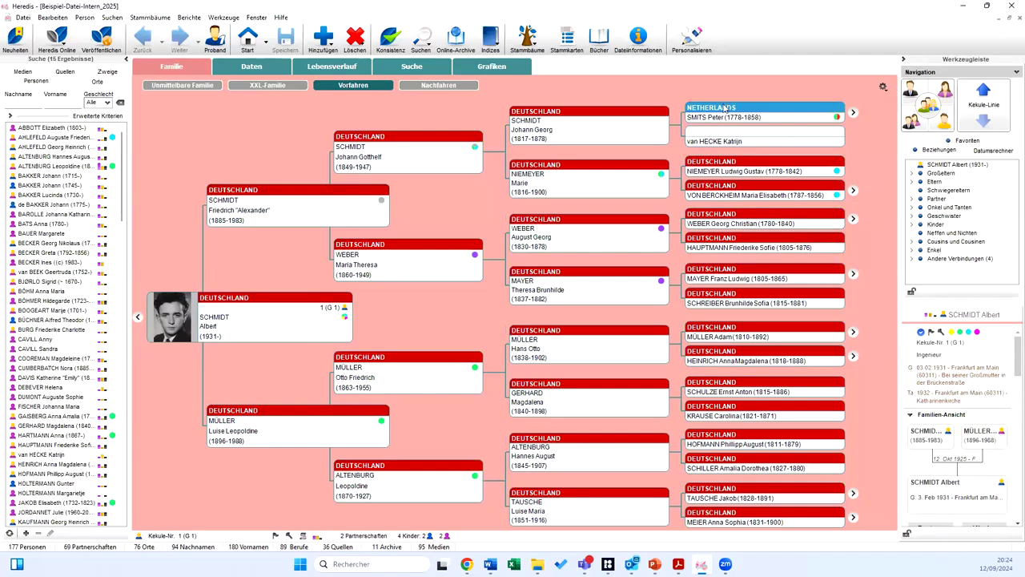
- Set the ancestors view's regional tree to Land, based on Tod/Beerdigung
{"action": "left_click", "coordinate": [884, 86]}
{"action": "mouse_move", "coordinate": [918, 159]}
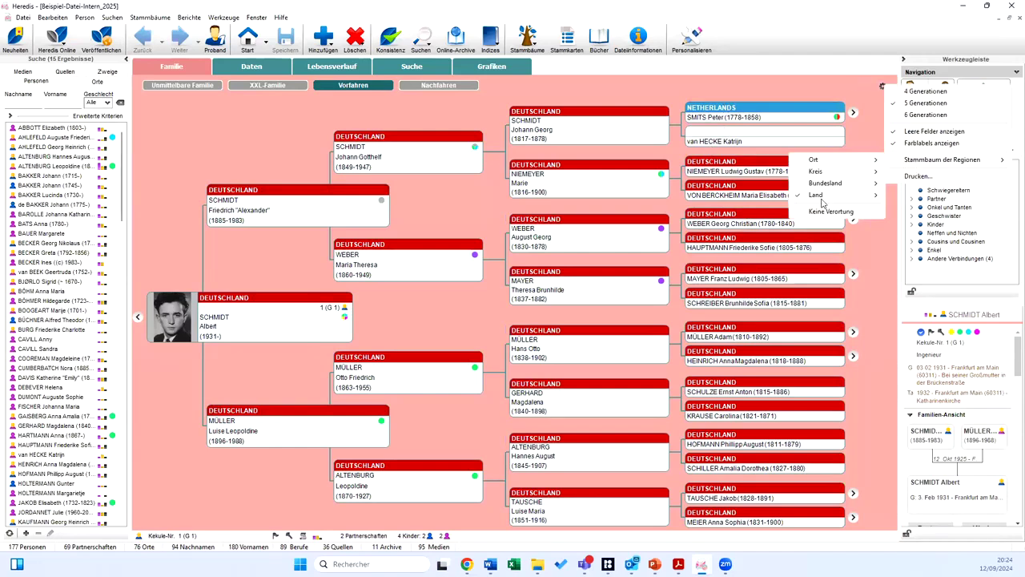
{"action": "mouse_move", "coordinate": [825, 194]}
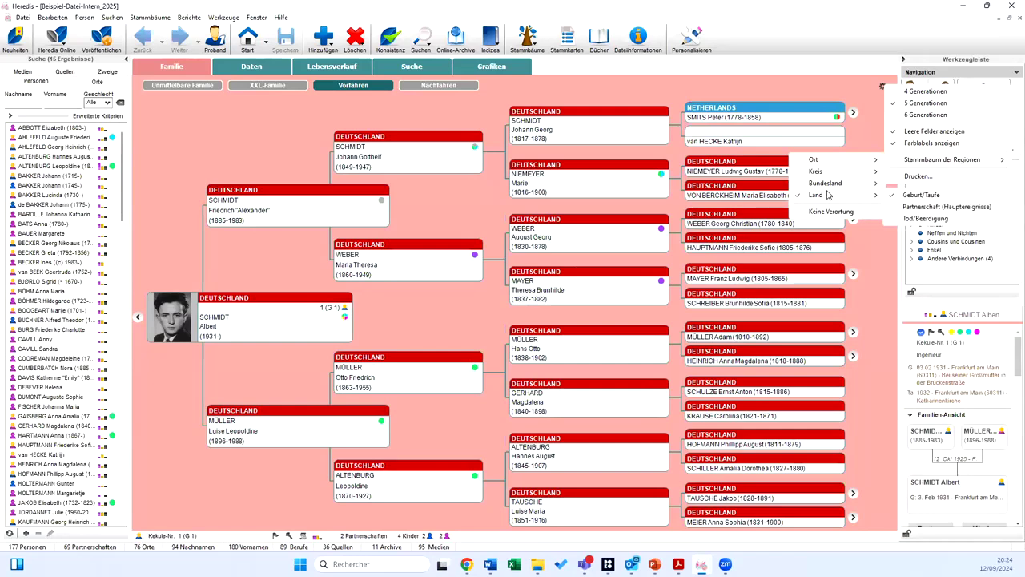
{"action": "left_click", "coordinate": [912, 219]}
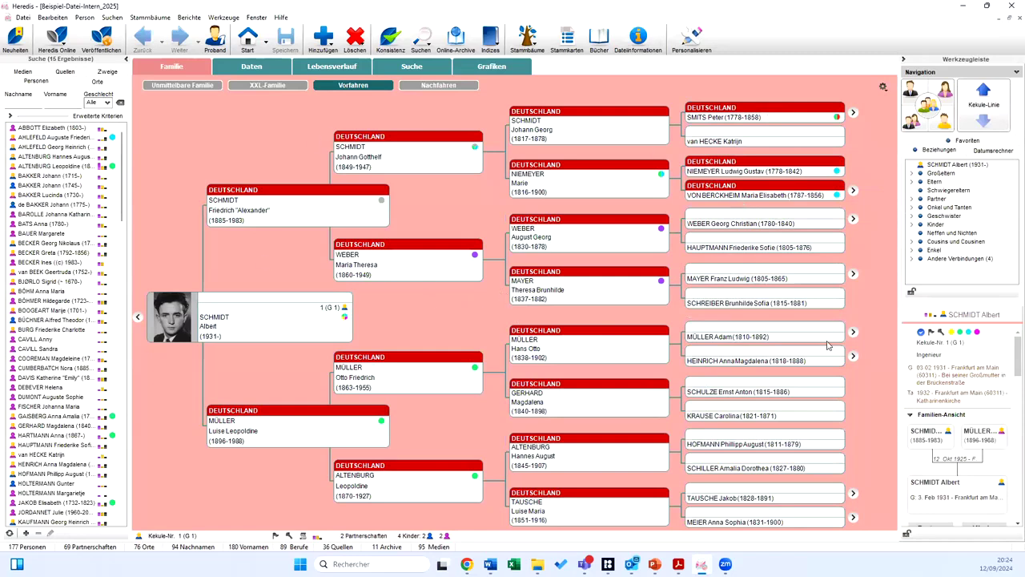
- Set the ancestors view's regional tree to Bundesland, based on Geburt/Taufe
{"action": "left_click", "coordinate": [883, 86]}
{"action": "mouse_move", "coordinate": [945, 159]}
{"action": "left_click", "coordinate": [921, 184]}
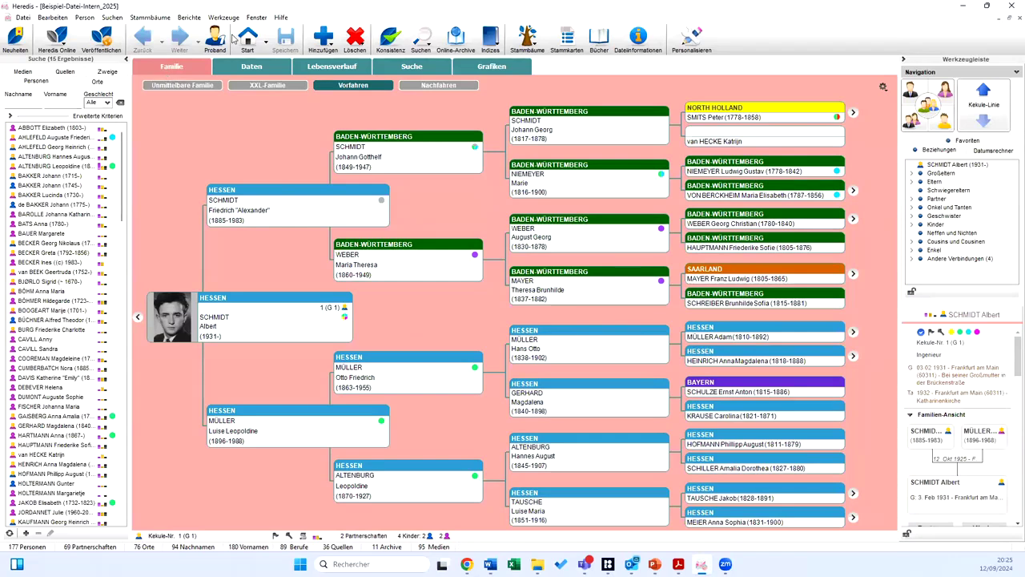
- Open the root person's data and set the first partnership's status to Anderer Status with the custom text "One Night Stand"
{"action": "left_click", "coordinate": [252, 66]}
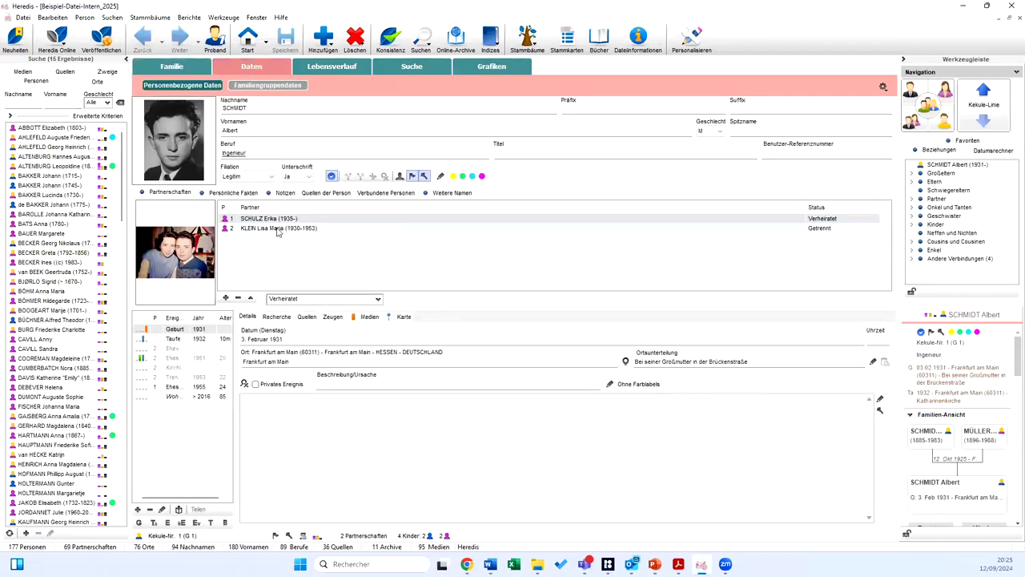
{"action": "left_click", "coordinate": [304, 300]}
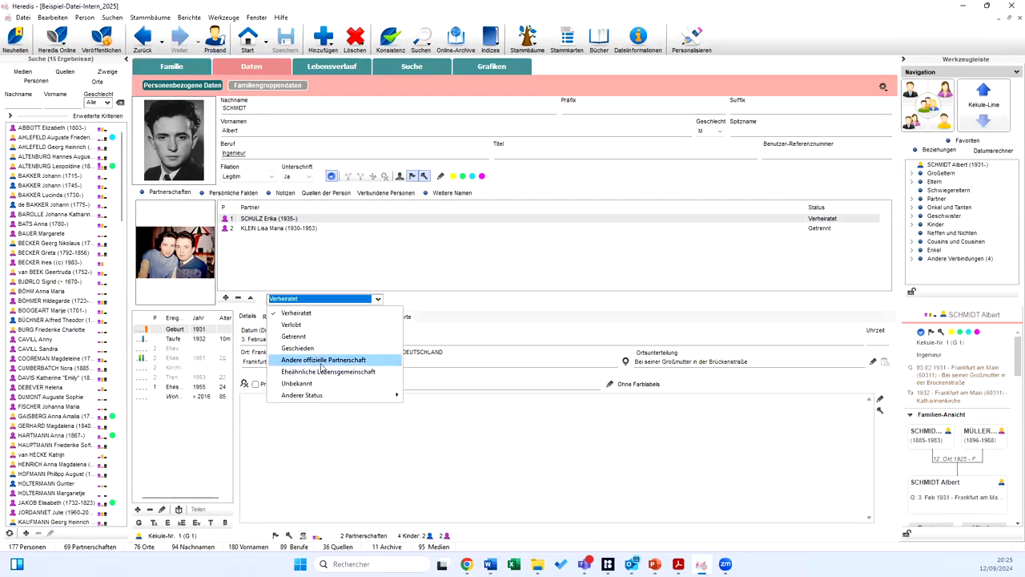
{"action": "mouse_move", "coordinate": [301, 397]}
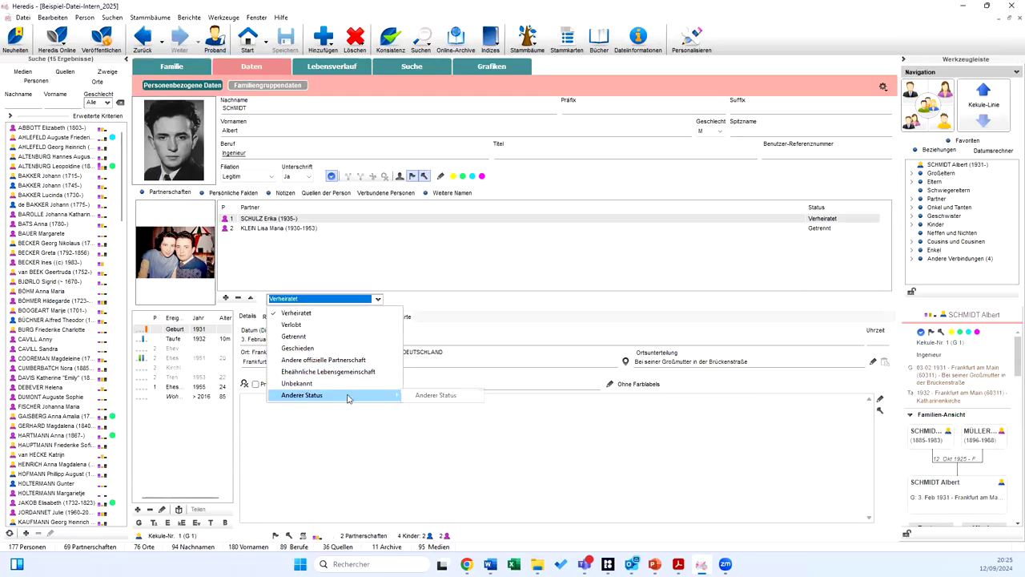
{"action": "left_click", "coordinate": [424, 399]}
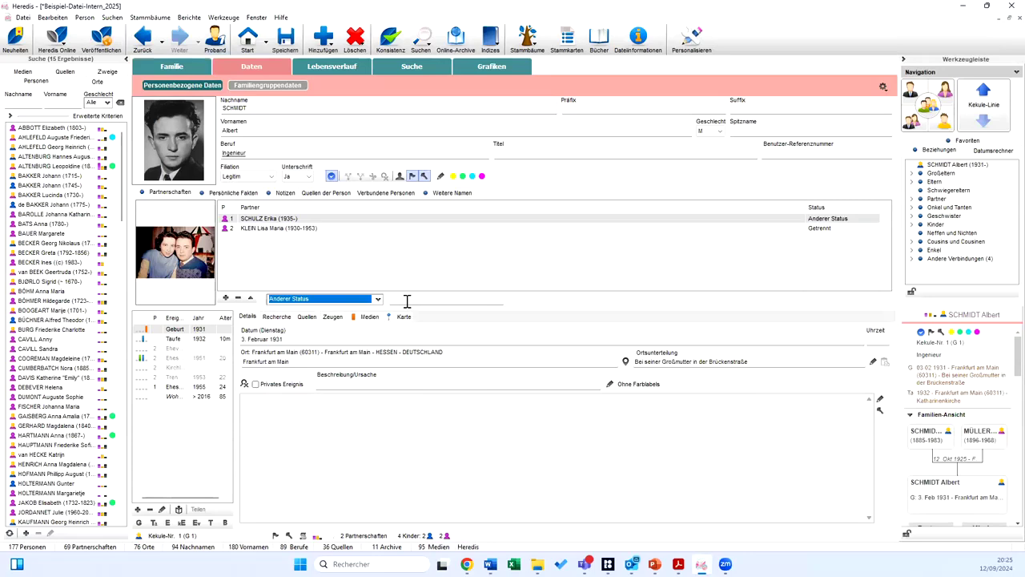
{"action": "left_click", "coordinate": [408, 301]}
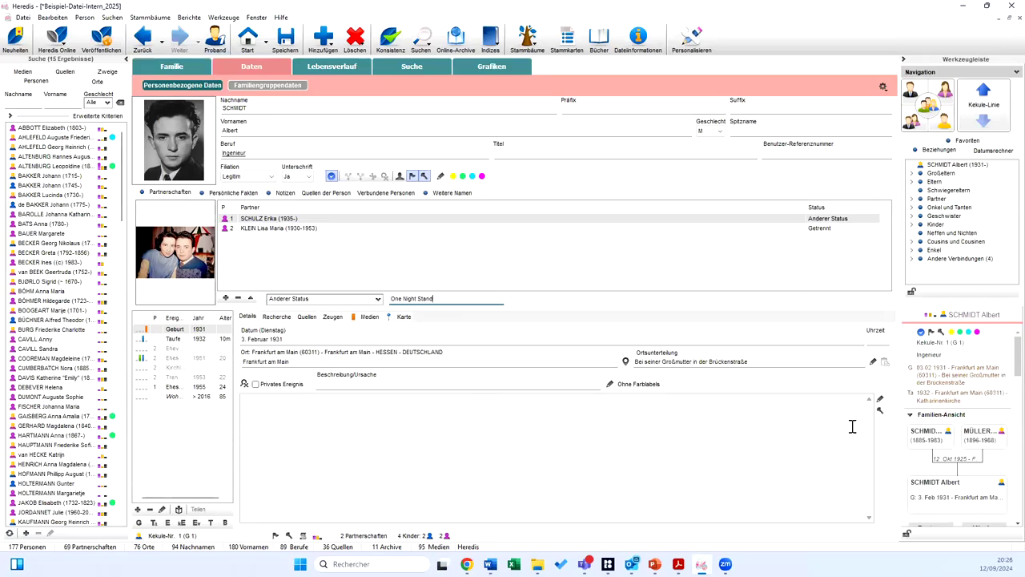
- Collapse and reopen the Familien-Ansicht section in the person summary, and examine its parents, partners and children
{"action": "left_click", "coordinate": [911, 416]}
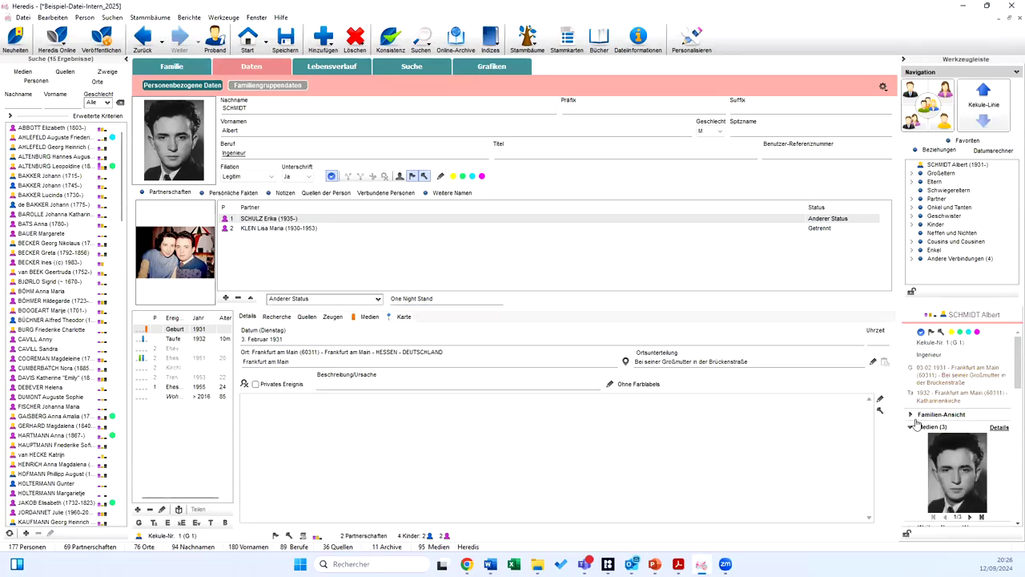
{"action": "left_click", "coordinate": [911, 415]}
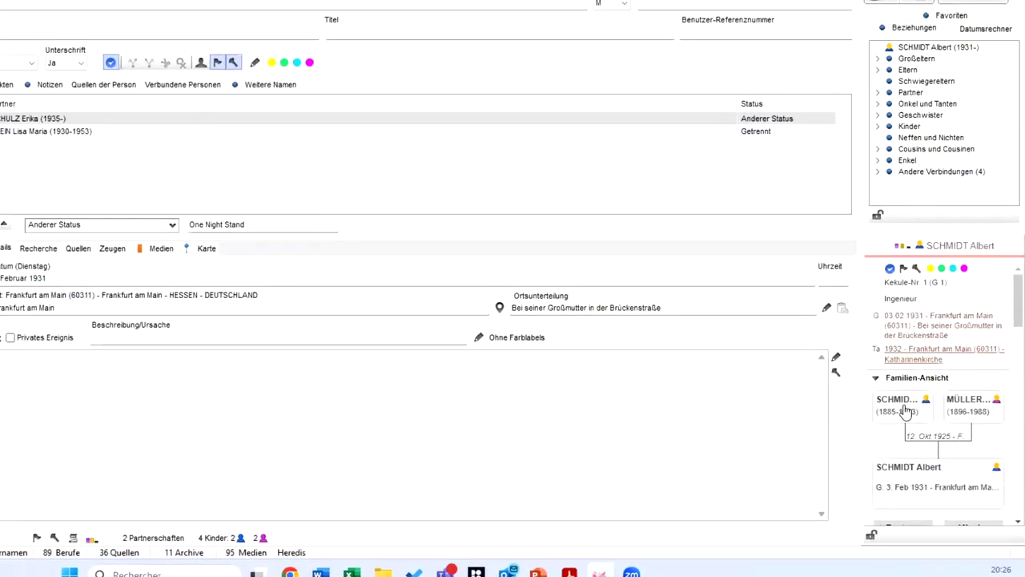
{"action": "scroll", "coordinate": [902, 429], "scroll_direction": "down", "scroll_amount": 2}
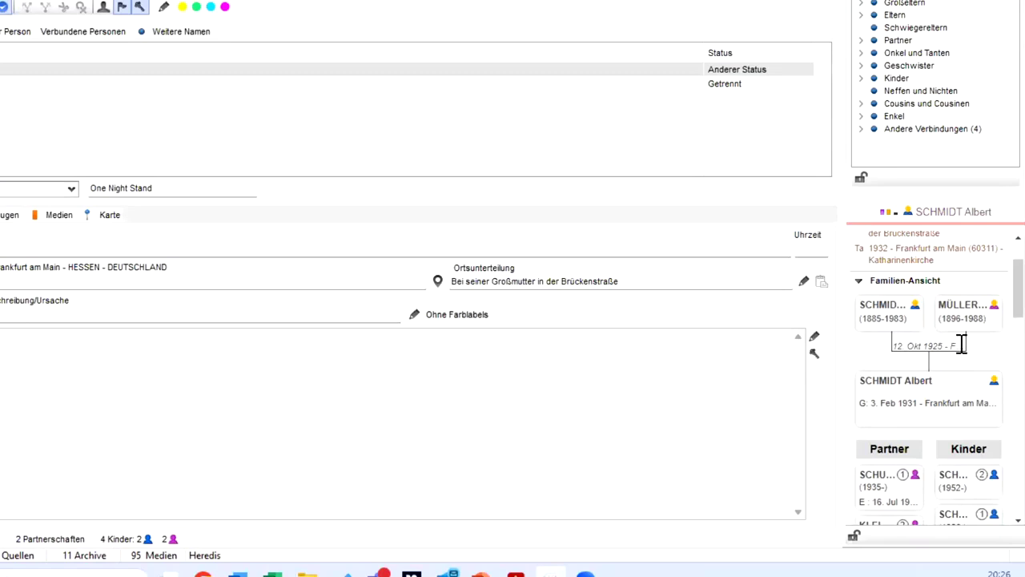
{"action": "scroll", "coordinate": [873, 382], "scroll_direction": "down", "scroll_amount": 1}
{"action": "scroll", "coordinate": [872, 381], "scroll_direction": "down", "scroll_amount": 1}
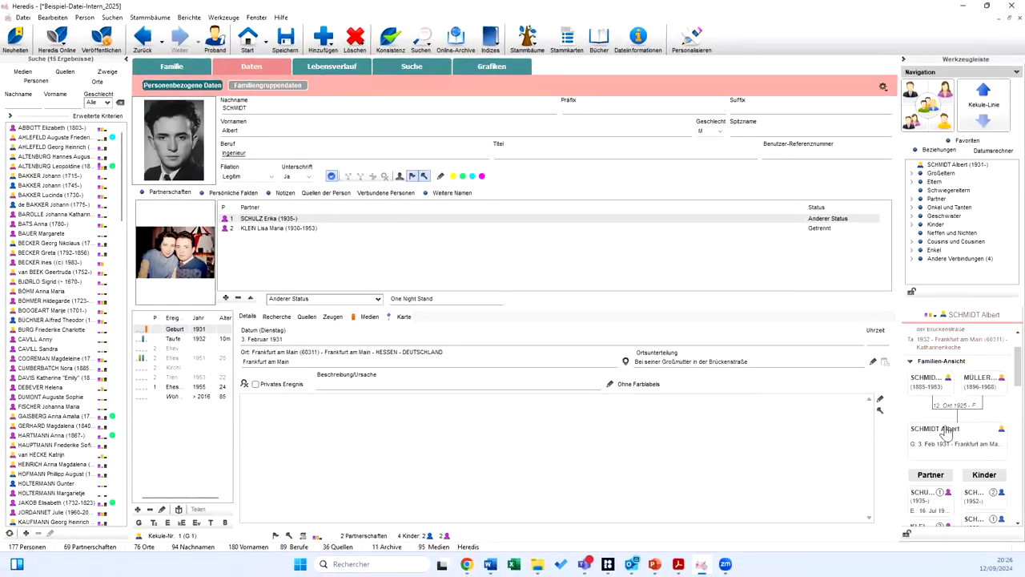
- Select two other persons in the search list to examine their Familien-Ansicht, and return to the root person's data
{"action": "left_click", "coordinate": [35, 186]}
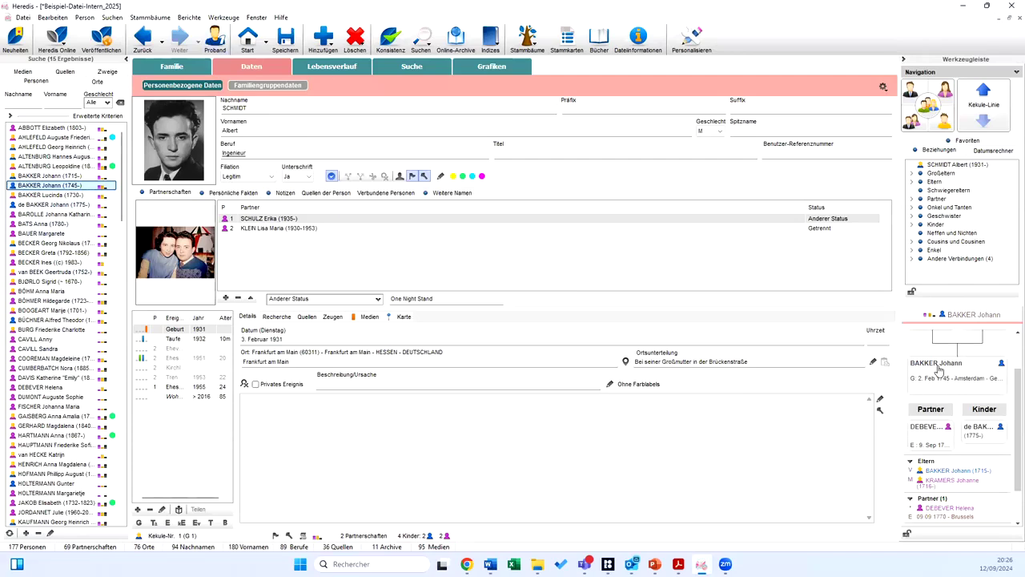
{"action": "scroll", "coordinate": [961, 401], "scroll_direction": "up", "scroll_amount": 2}
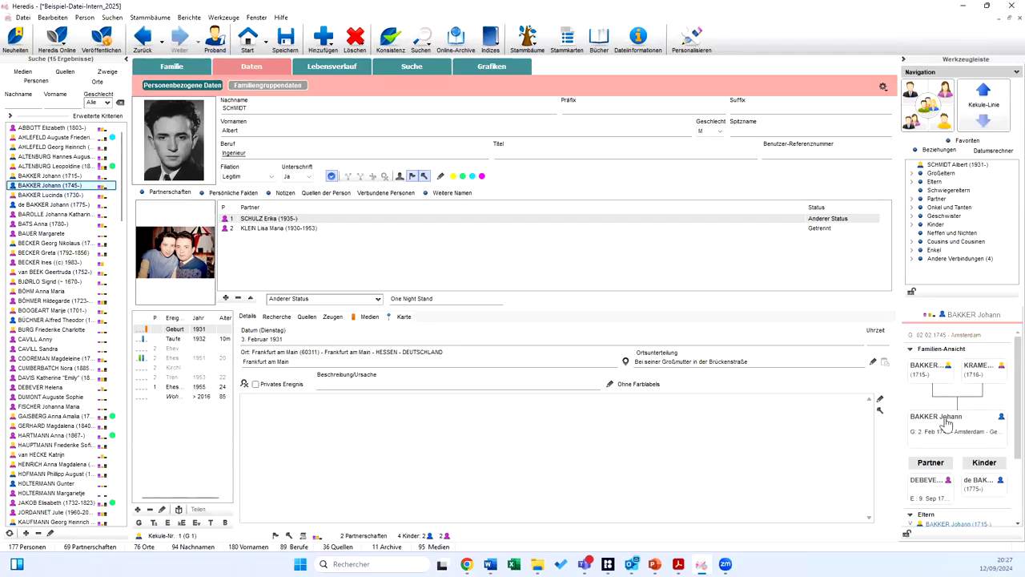
{"action": "scroll", "coordinate": [947, 425], "scroll_direction": "down", "scroll_amount": 4}
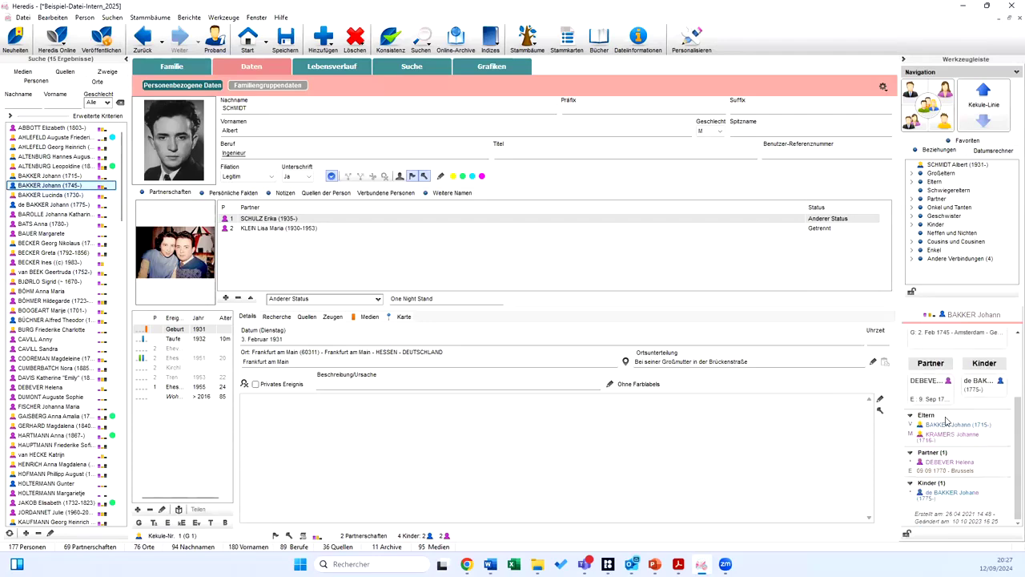
{"action": "left_click", "coordinate": [48, 243]}
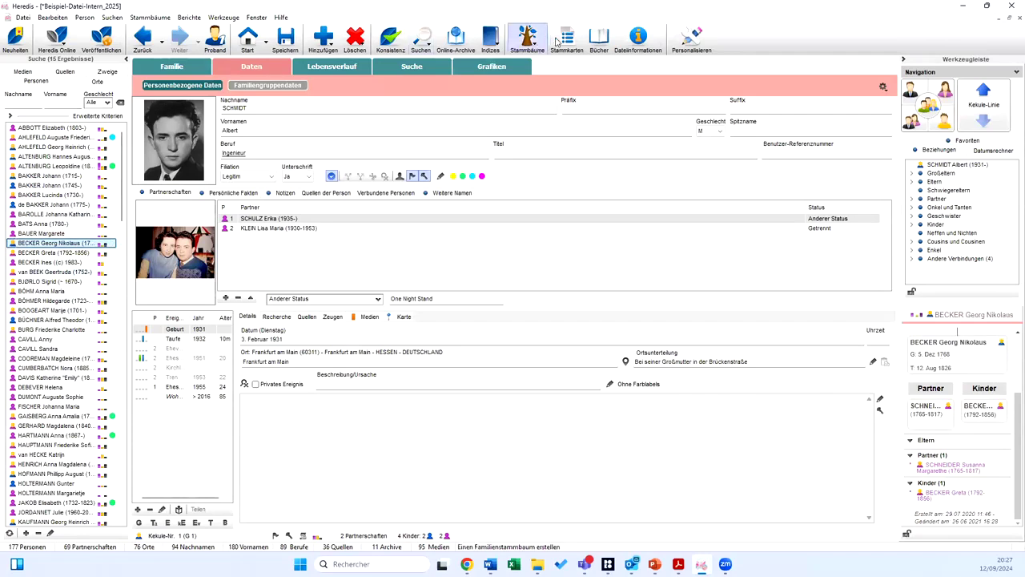
{"action": "left_click", "coordinate": [542, 101]}
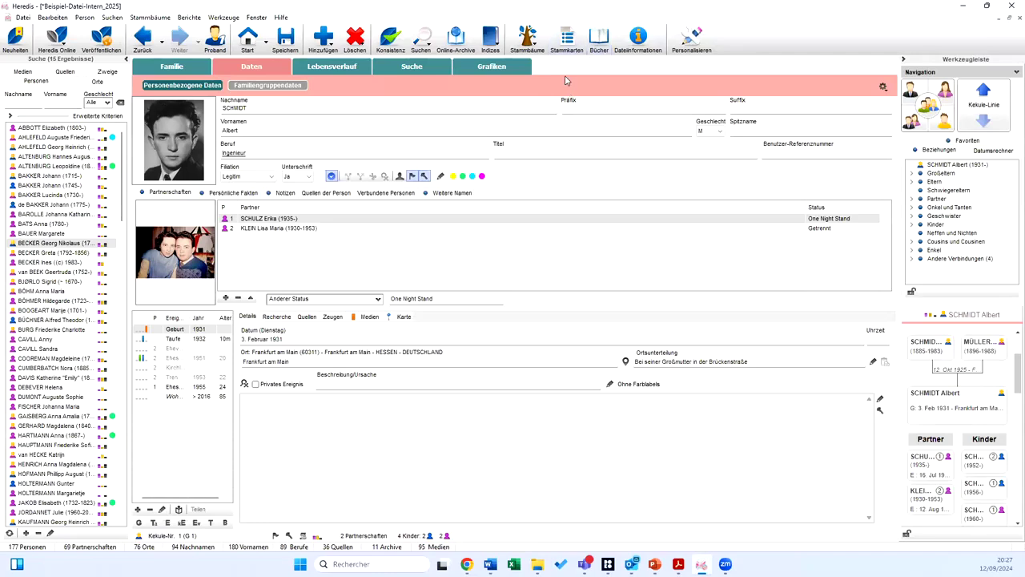
- Create a detailed person record sheet in the Weiß design, review the resulting Word document and close it
{"action": "left_click", "coordinate": [570, 40]}
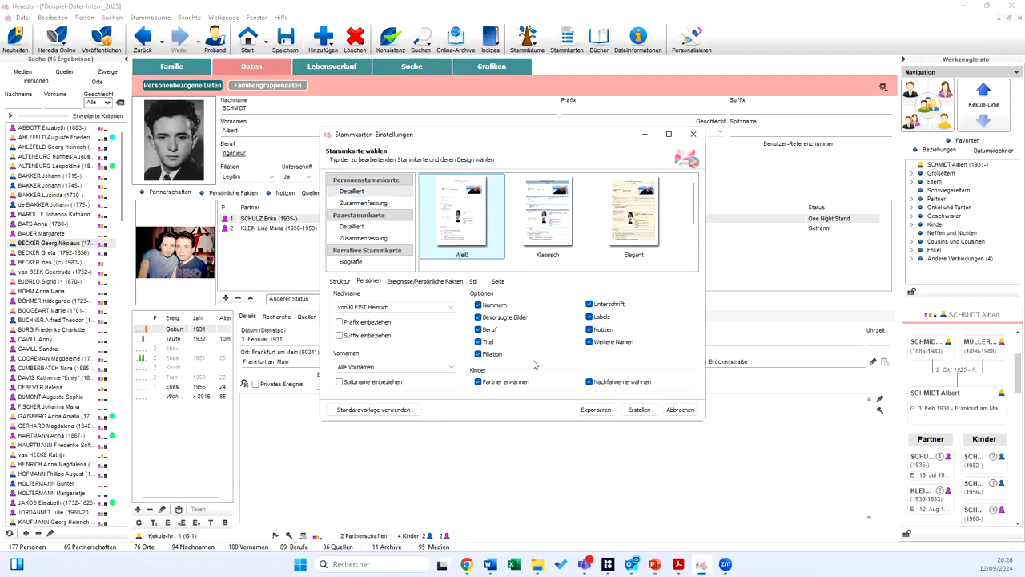
{"action": "left_click", "coordinate": [645, 410]}
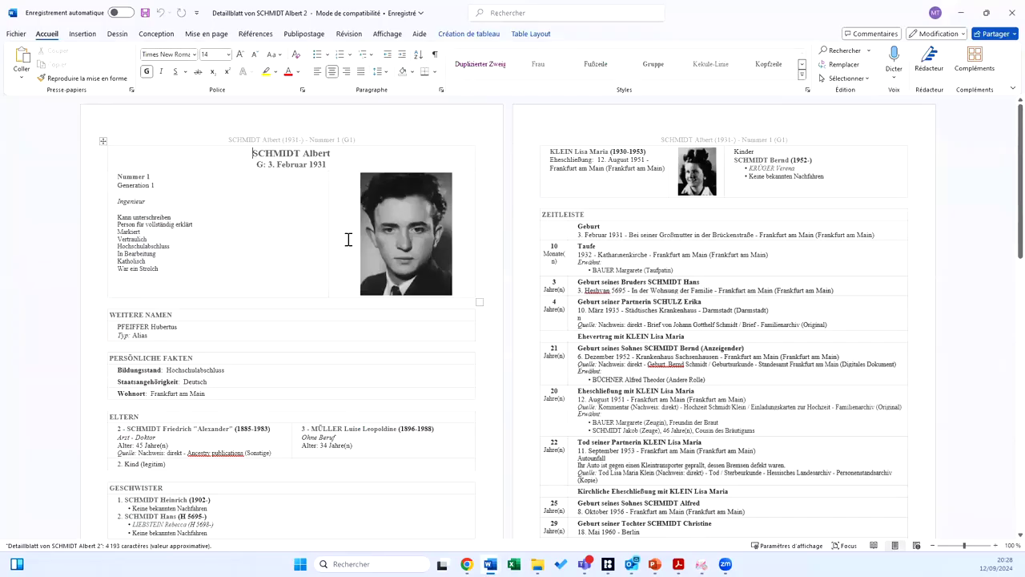
{"action": "scroll", "coordinate": [347, 242], "scroll_direction": "down", "scroll_amount": 2}
{"action": "scroll", "coordinate": [347, 242], "scroll_direction": "down", "scroll_amount": 8}
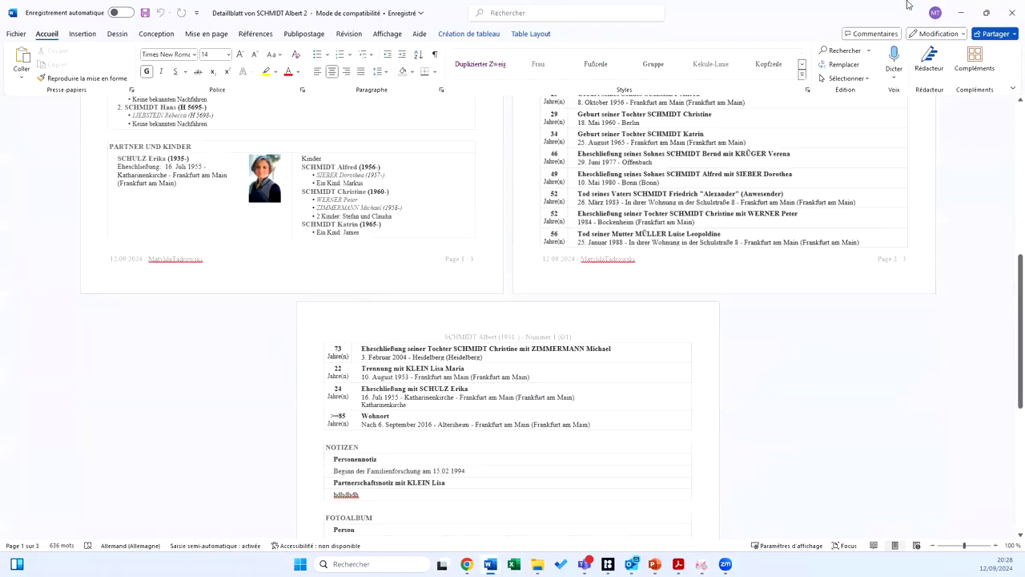
{"action": "left_click", "coordinate": [1011, 13]}
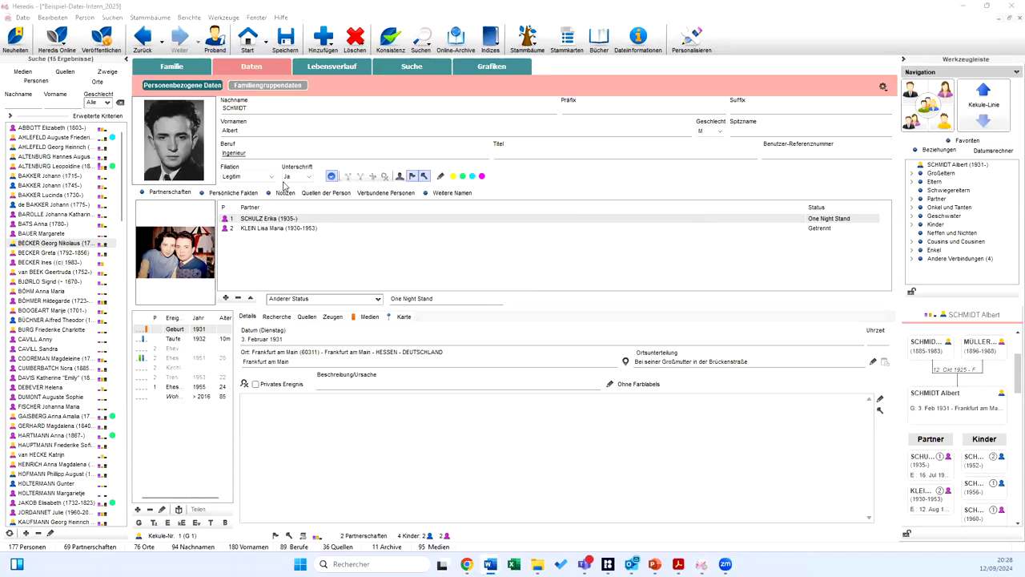
- Create an unlimited ancestor tree with 10 generations in the Dunkelkammer design
{"action": "left_click", "coordinate": [521, 87]}
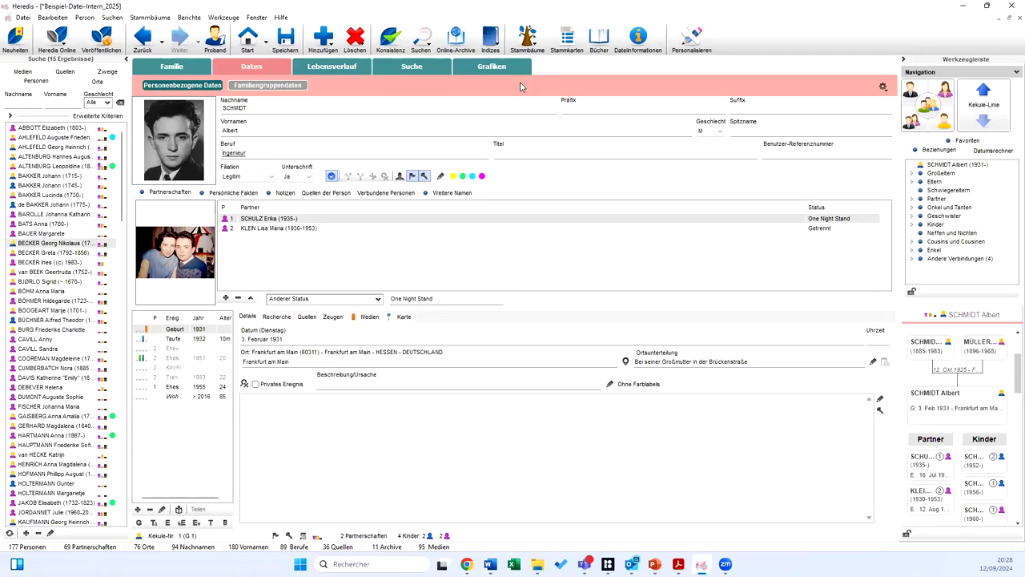
{"action": "left_click", "coordinate": [527, 36]}
{"action": "left_click", "coordinate": [649, 82]}
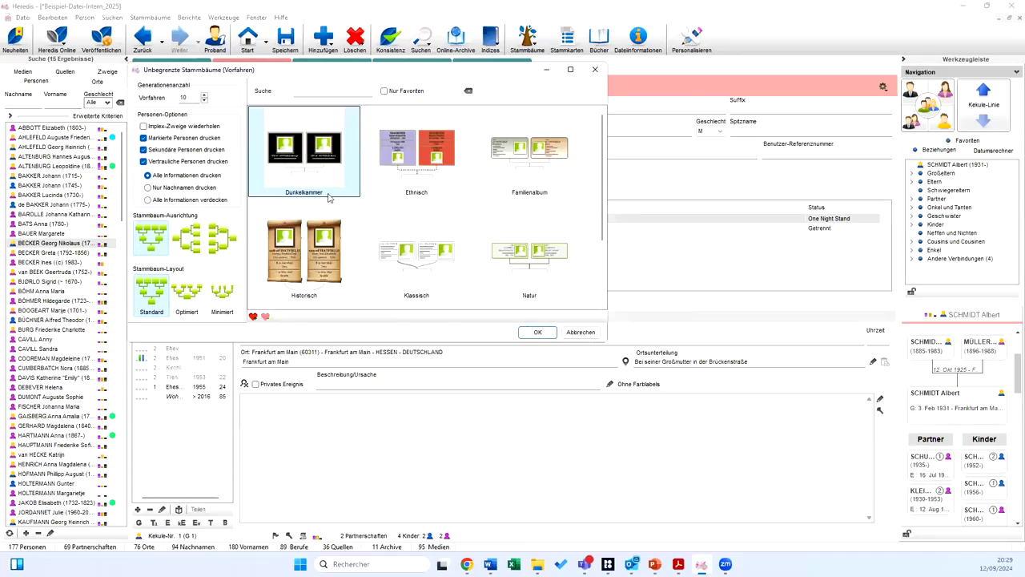
{"action": "left_click", "coordinate": [536, 331]}
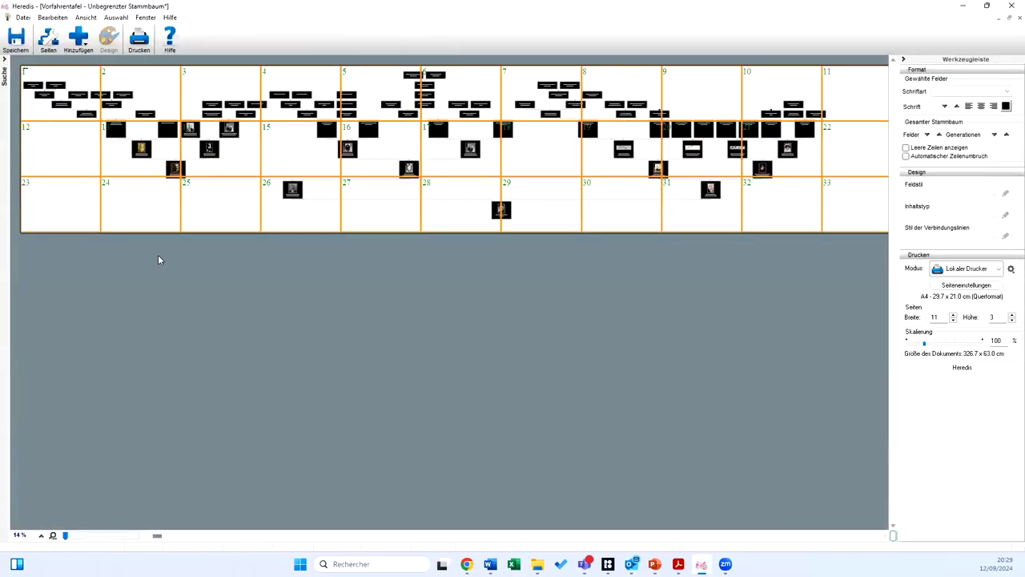
- Add the person born in 1818 to the ancestor tree, place the box on page 15, and close the tree
{"action": "left_click", "coordinate": [73, 43]}
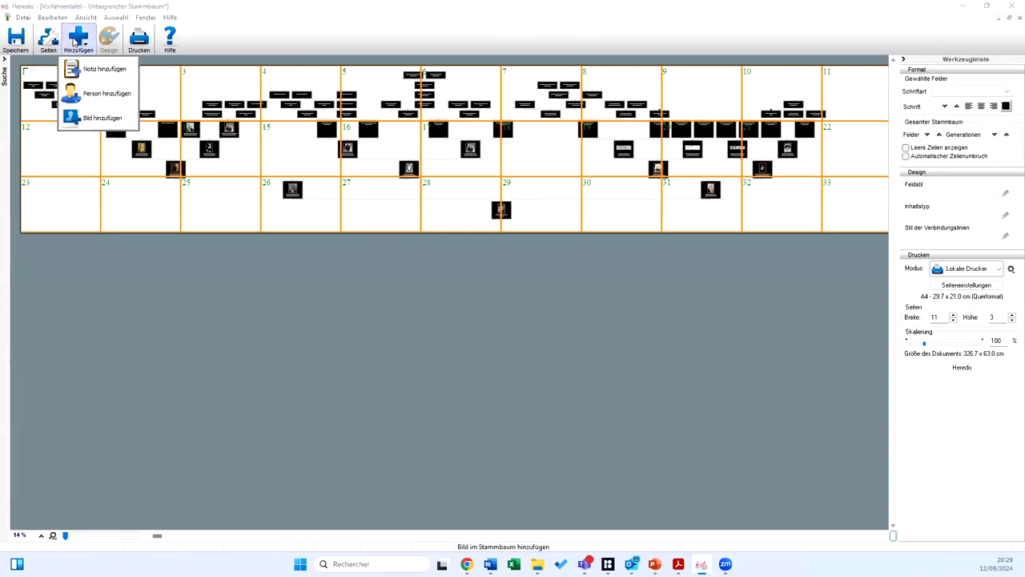
{"action": "left_click", "coordinate": [90, 96]}
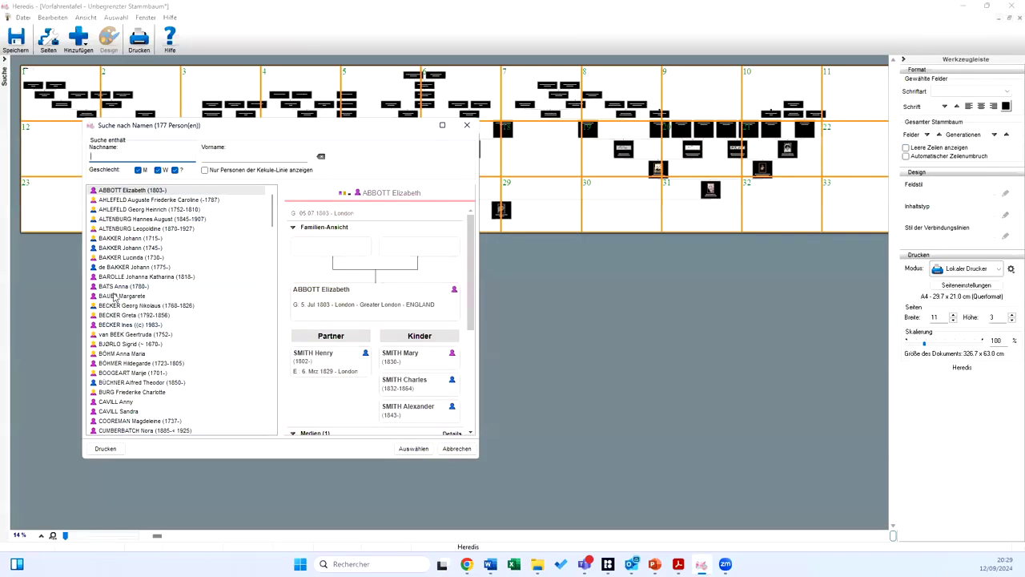
{"action": "left_click", "coordinate": [120, 278]}
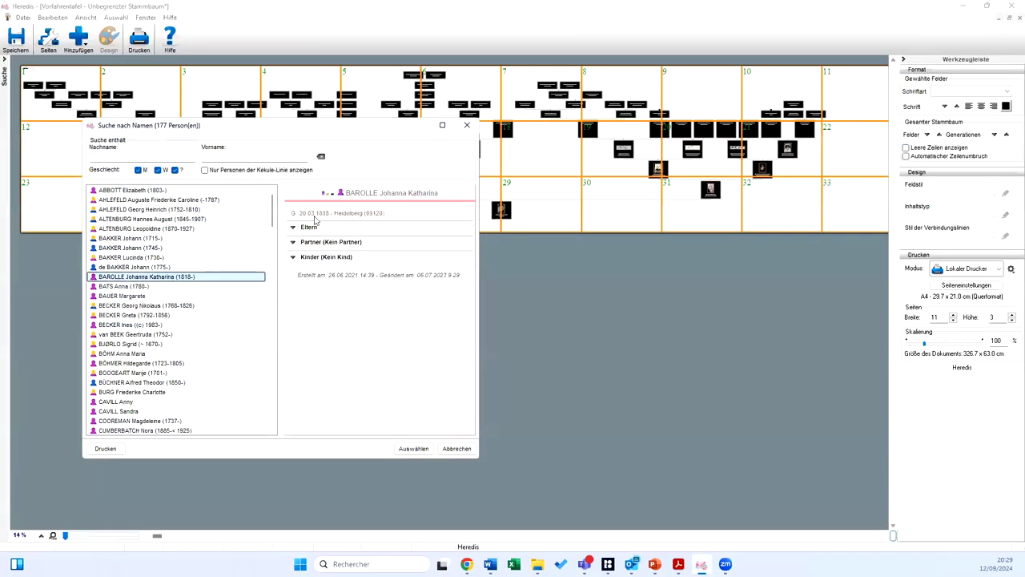
{"action": "left_click", "coordinate": [413, 448]}
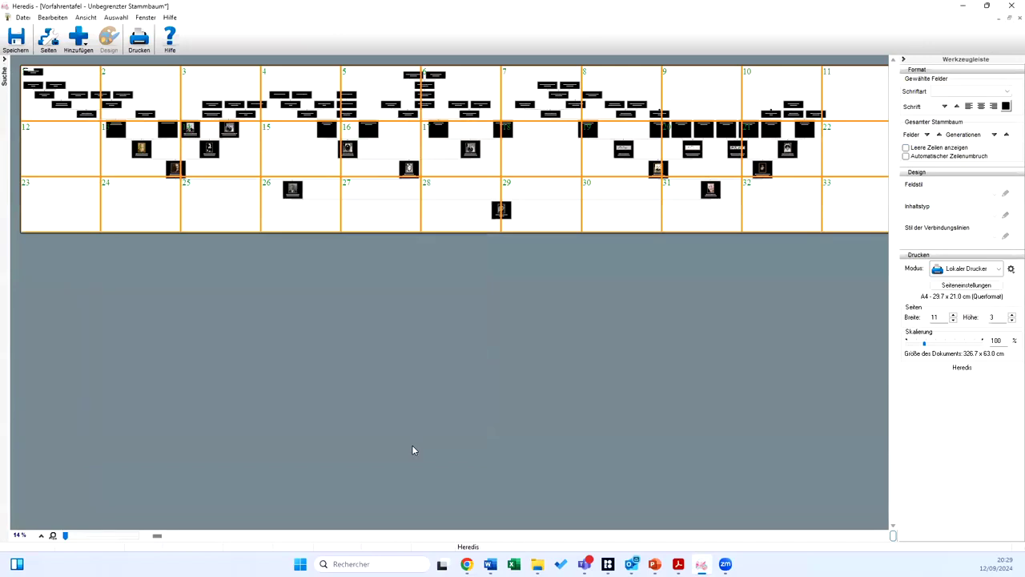
{"action": "left_click", "coordinate": [33, 72]}
{"action": "left_click_drag", "start_coordinate": [44, 77], "coordinate": [279, 136]}
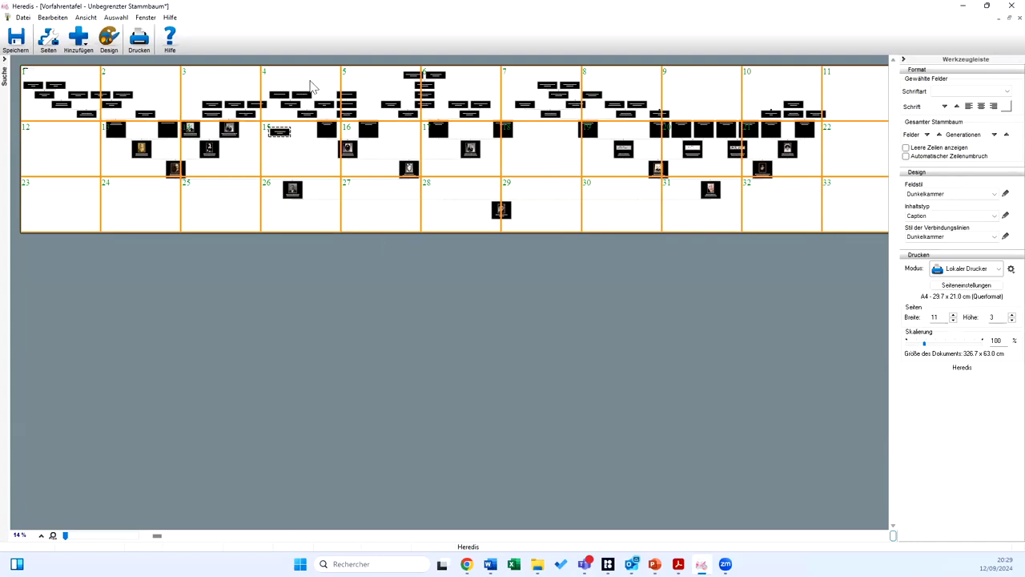
{"action": "left_click", "coordinate": [1020, 17]}
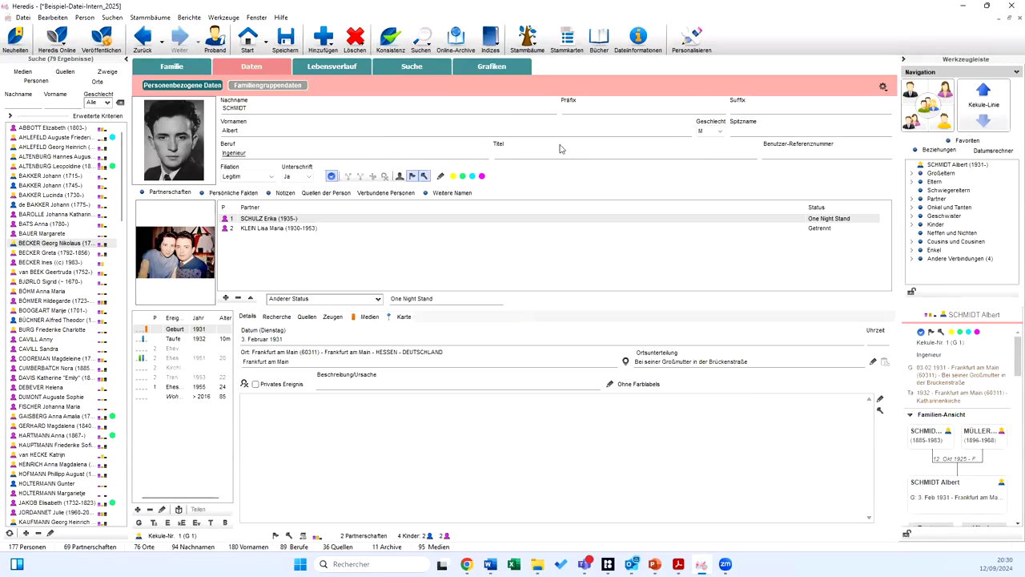
- Customize the entry fields of the personal data view by hiding Filiation and leaving Unterschrift hidden
{"action": "left_click", "coordinate": [472, 218]}
{"action": "left_click", "coordinate": [883, 87]}
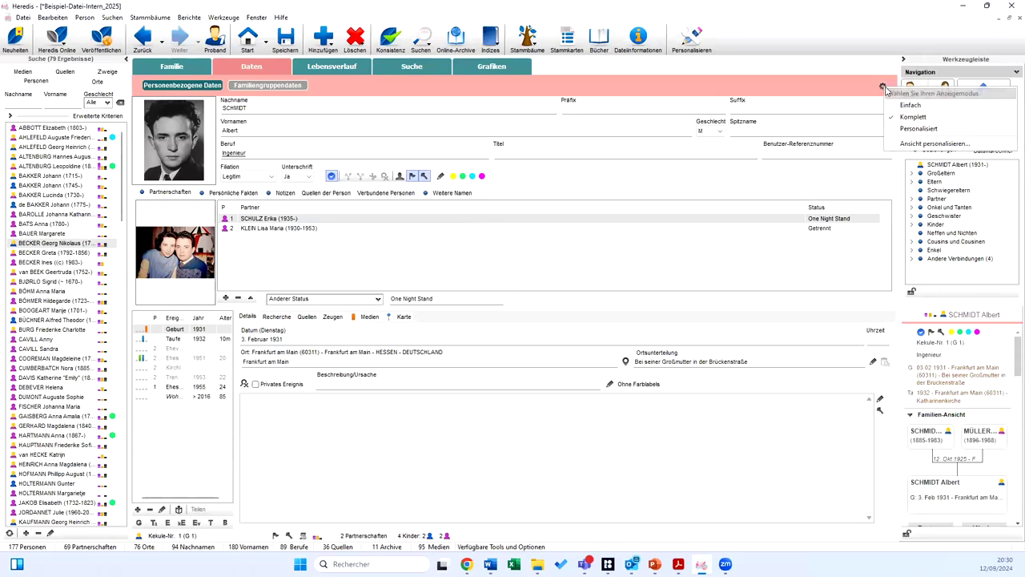
{"action": "left_click", "coordinate": [919, 144]}
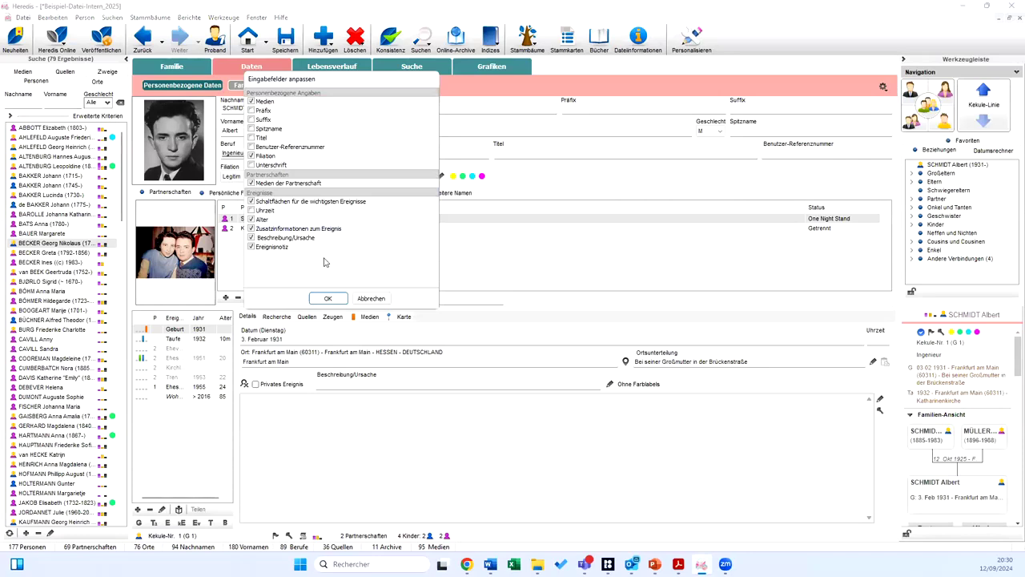
{"action": "left_click", "coordinate": [251, 163]}
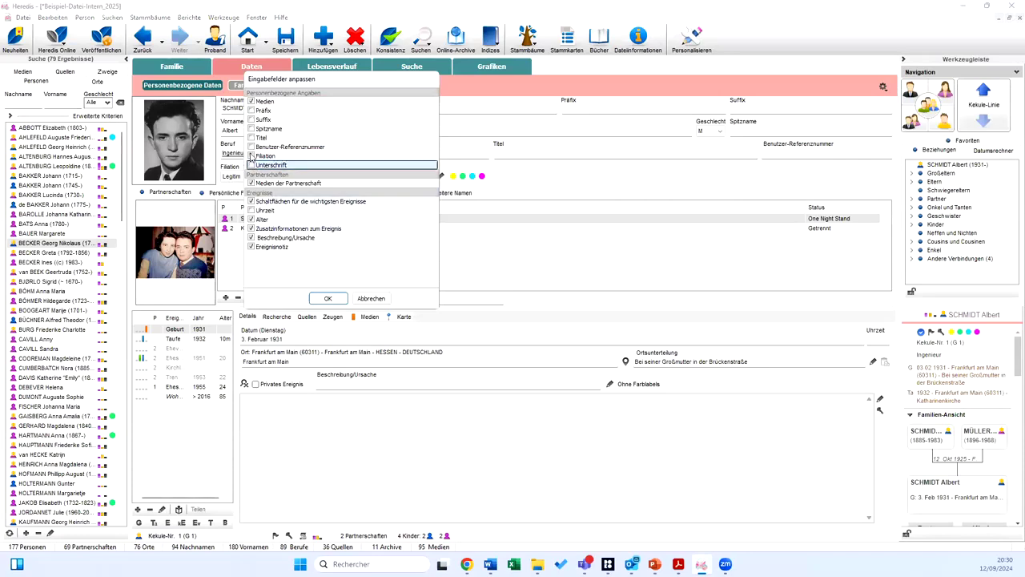
{"action": "left_click", "coordinate": [336, 300]}
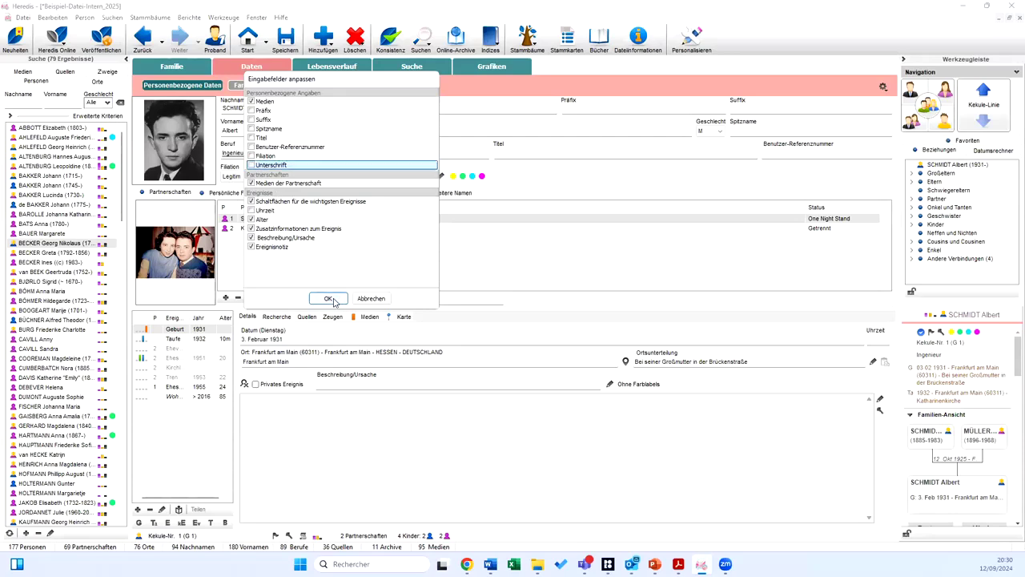
- Apply the customized entry fields to the personal data view
{"action": "left_click", "coordinate": [334, 300]}
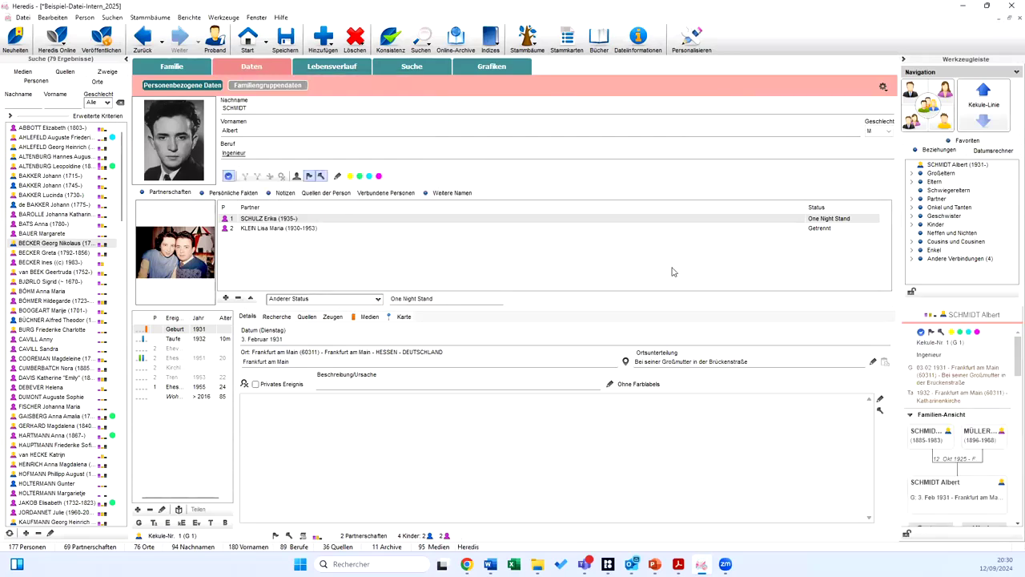
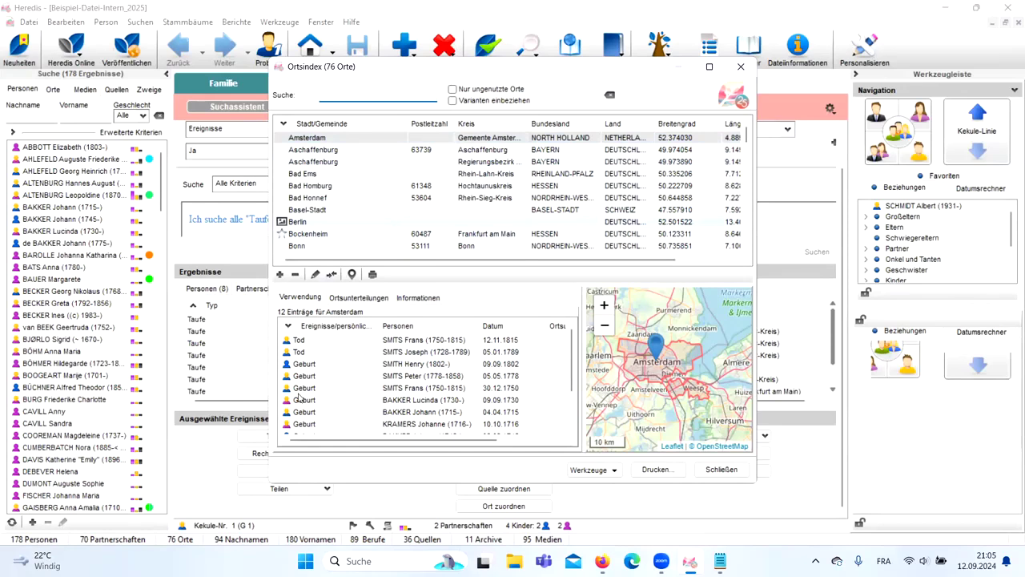
- Examine the details of Berlin and the place variants of Bockenheim in the place index, closing each entry without saving
{"action": "left_click", "coordinate": [304, 221]}
{"action": "left_click", "coordinate": [317, 275]}
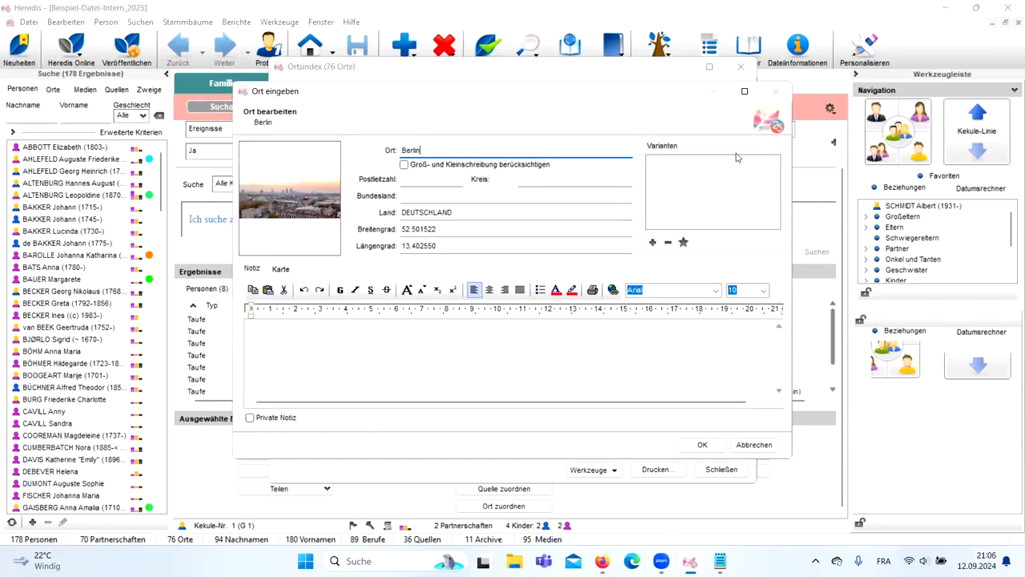
{"action": "left_click", "coordinate": [311, 344]}
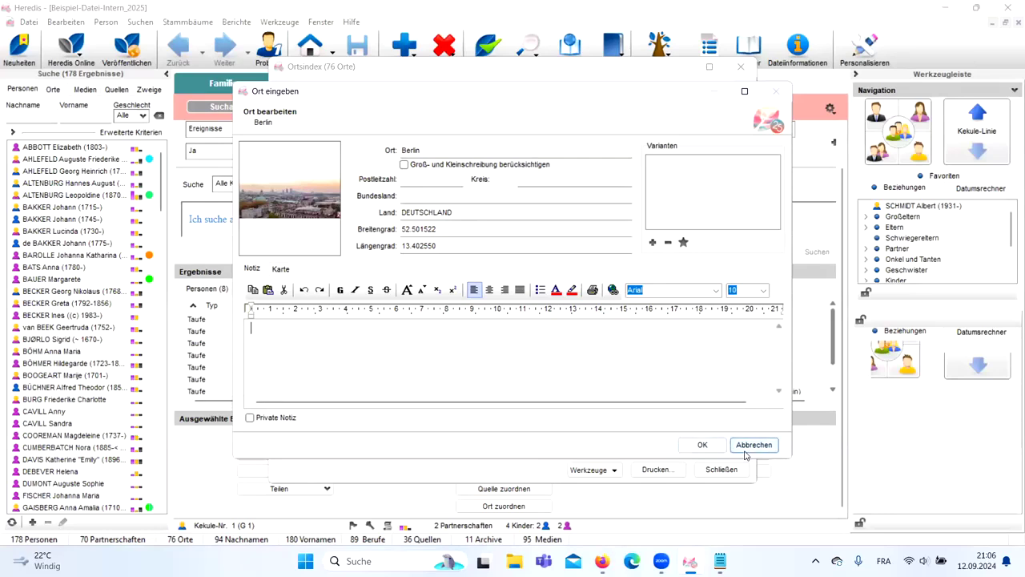
{"action": "left_click", "coordinate": [762, 442]}
{"action": "left_click", "coordinate": [335, 235]}
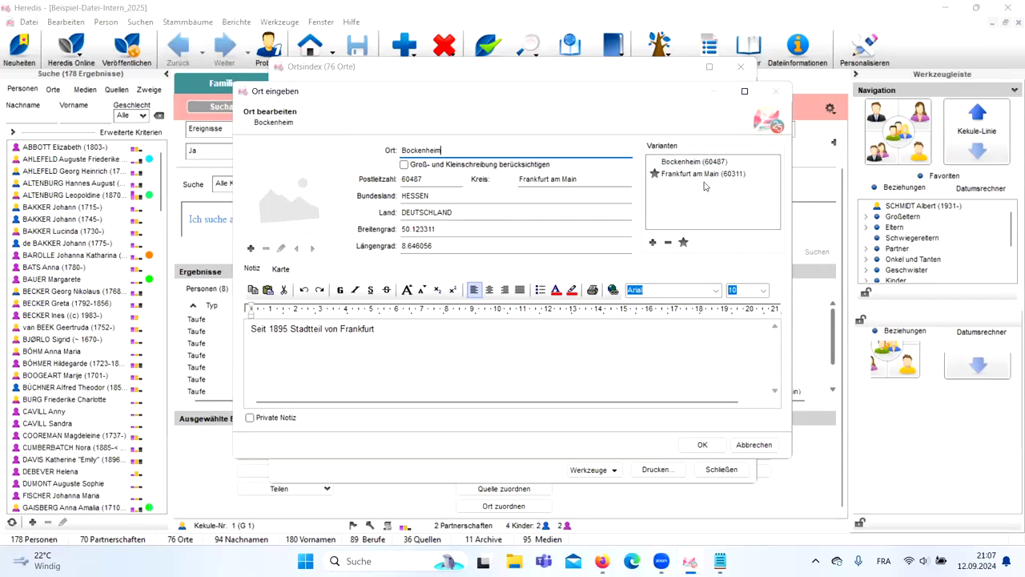
{"action": "left_click", "coordinate": [755, 445]}
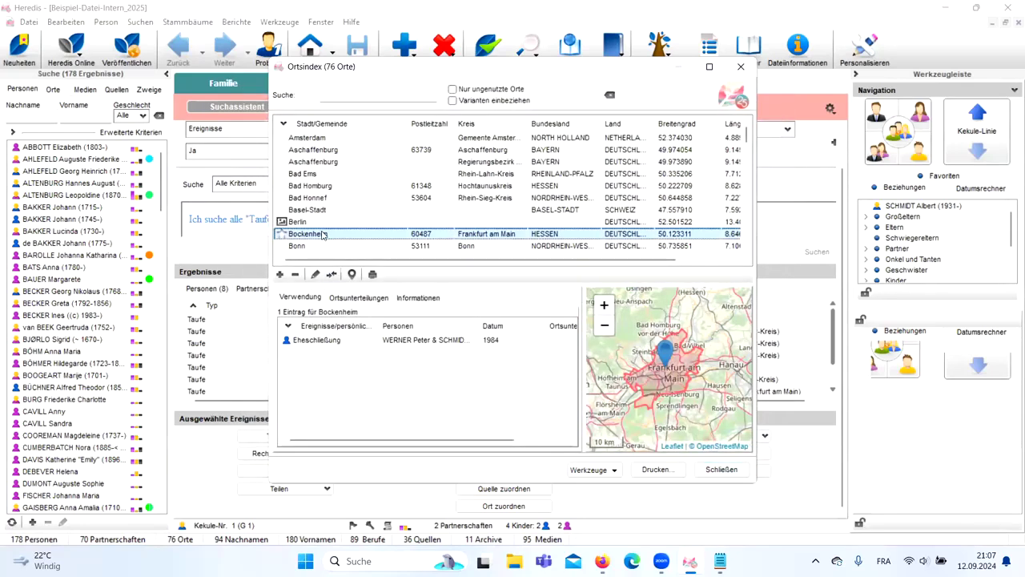
{"action": "double_click", "coordinate": [323, 233]}
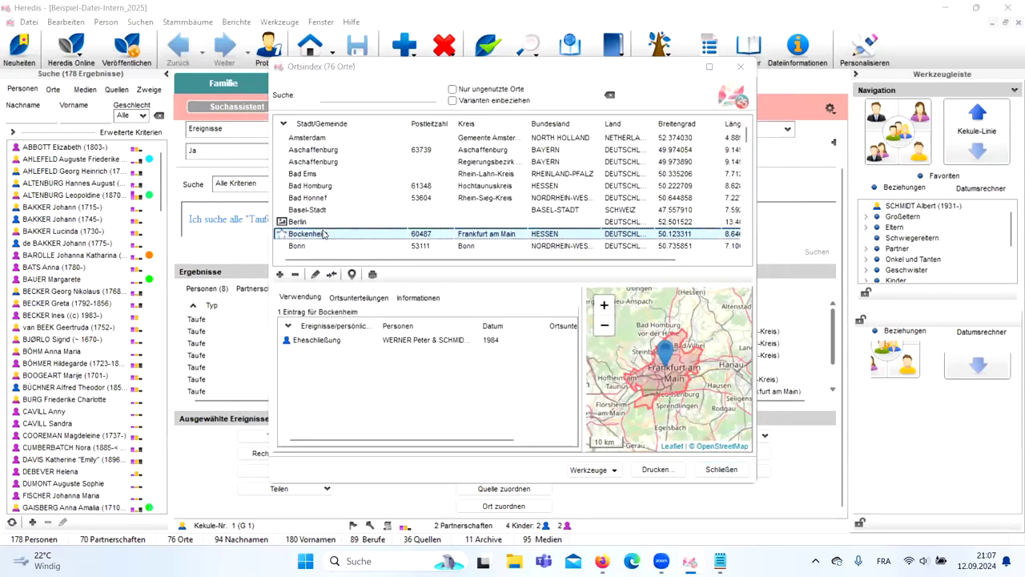
{"action": "key", "text": "Escape"}
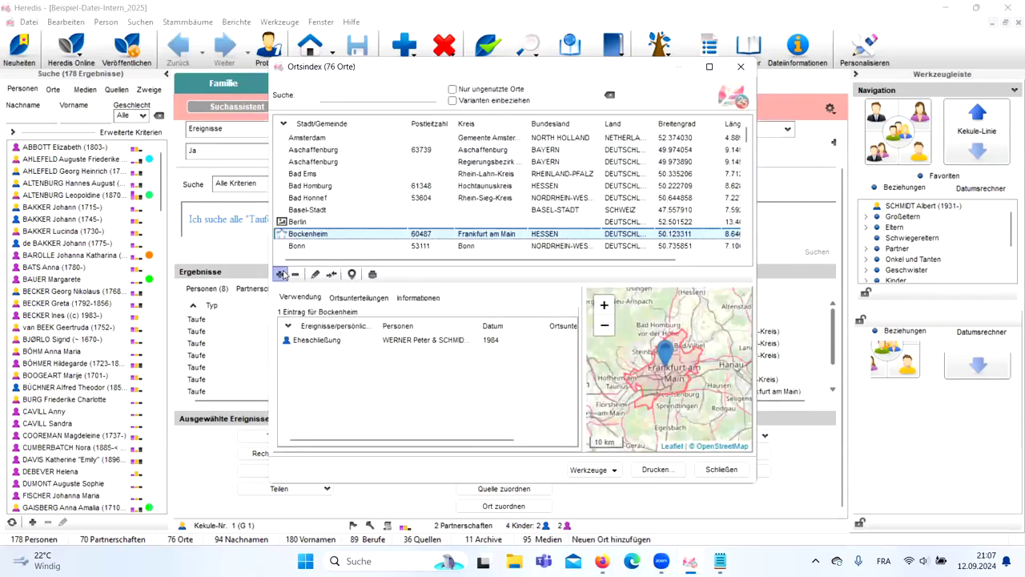
- Start a new place in the place index and search its map suggestions for Dresden
{"action": "left_click", "coordinate": [282, 274]}
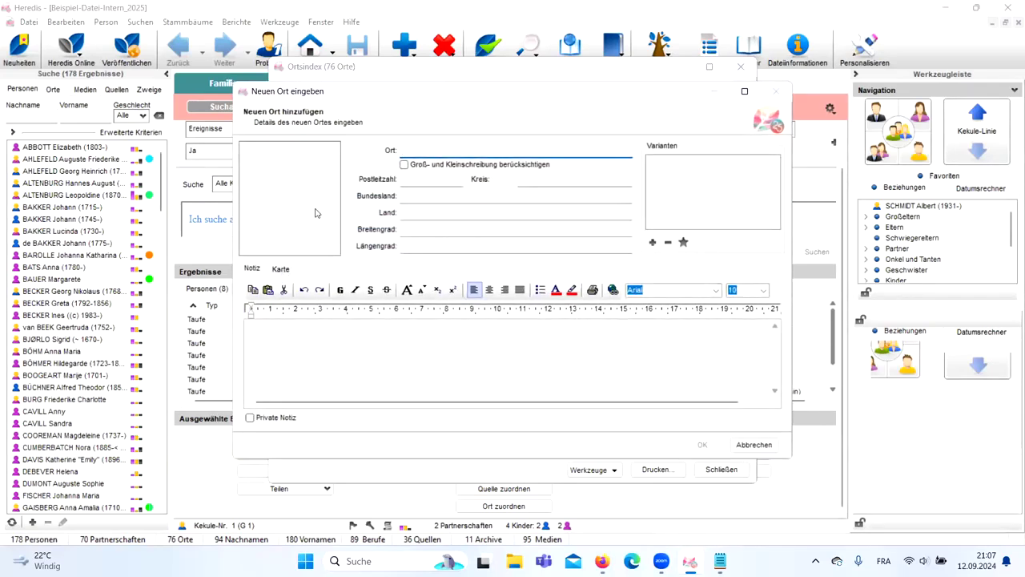
{"action": "left_click", "coordinate": [282, 269]}
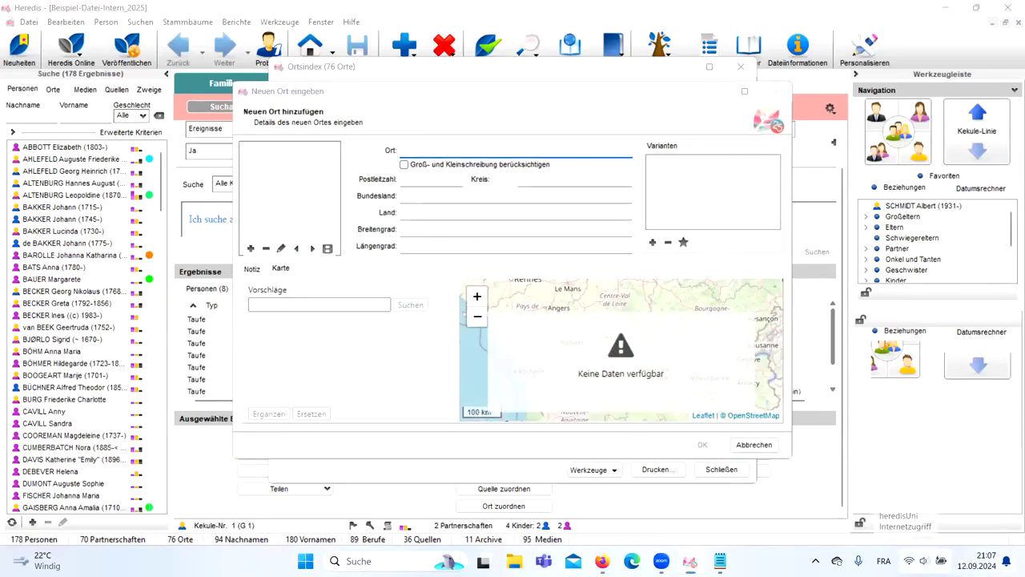
{"action": "left_click", "coordinate": [922, 561]}
{"action": "left_click", "coordinate": [921, 561]}
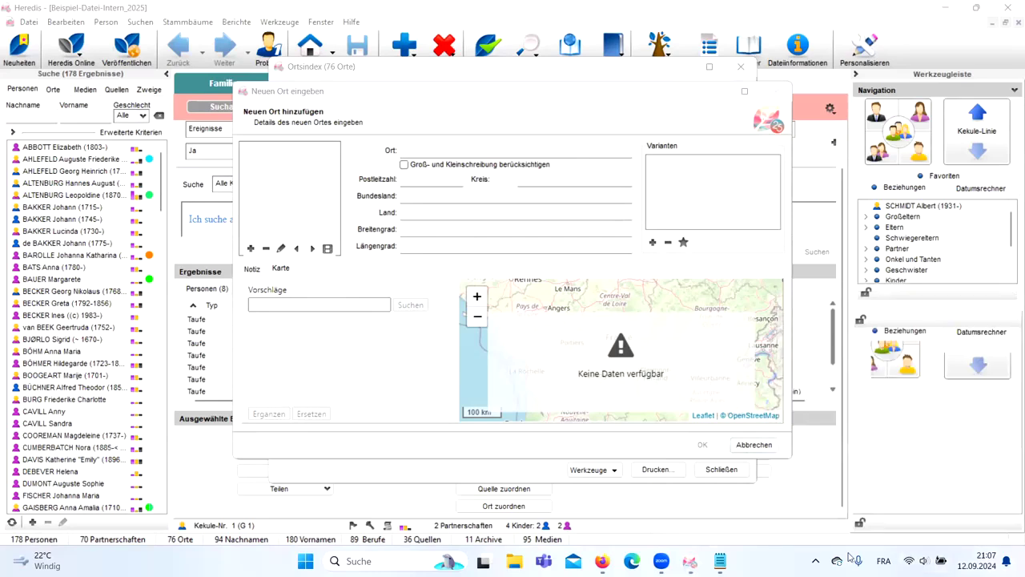
{"action": "left_click", "coordinate": [285, 301]}
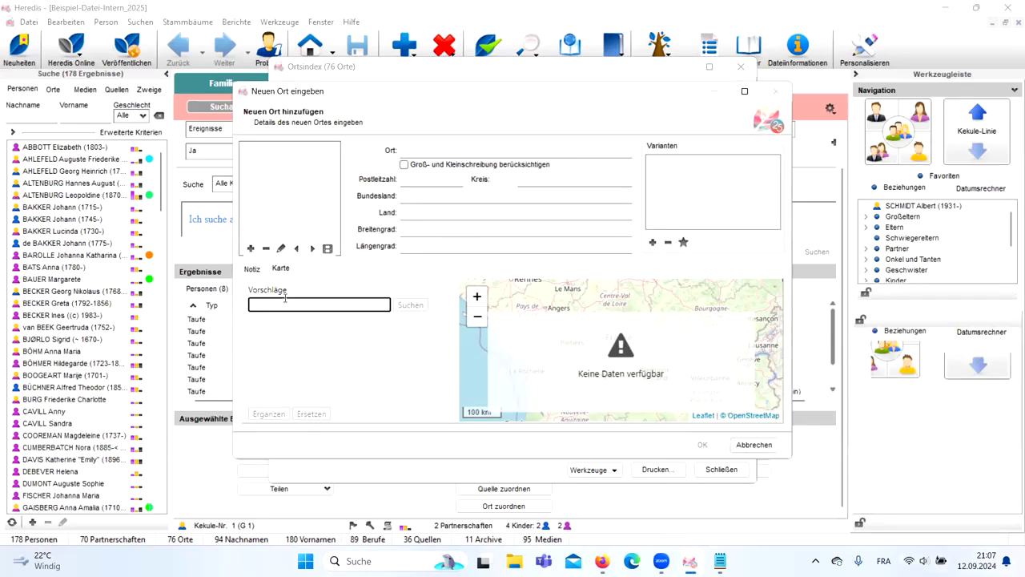
{"action": "type", "text": "Dresden"}
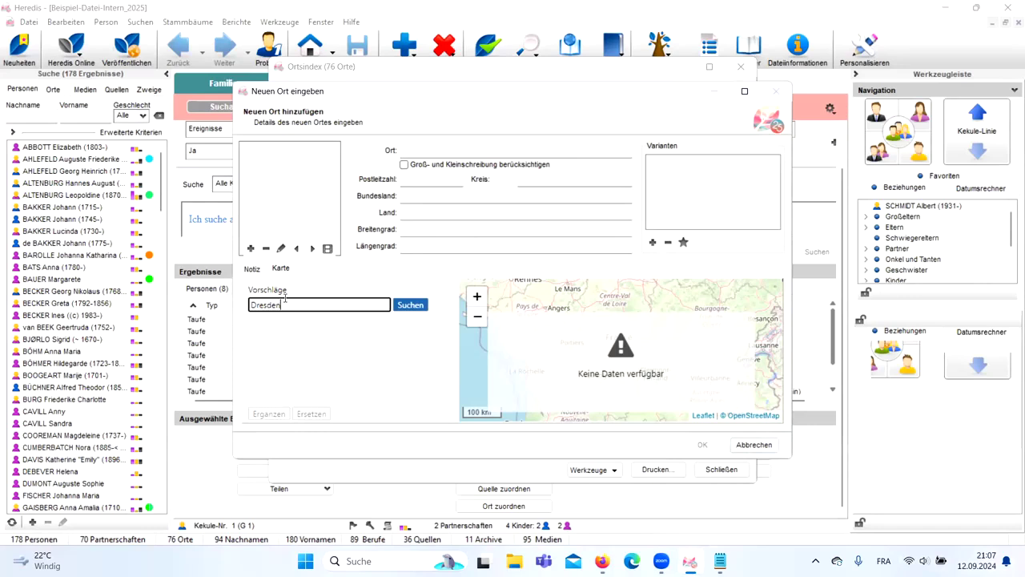
{"action": "key", "text": "Return"}
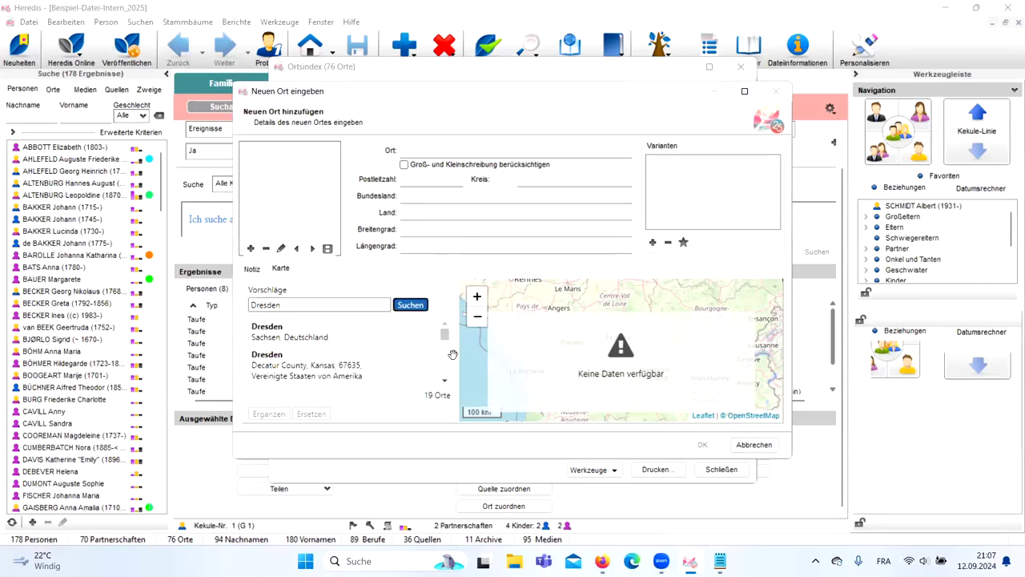
- Compare on the map the suggestions Dresden in Sachsen, Deutschland and Dresden in Decatur County, Kansas
{"action": "left_click", "coordinate": [295, 339]}
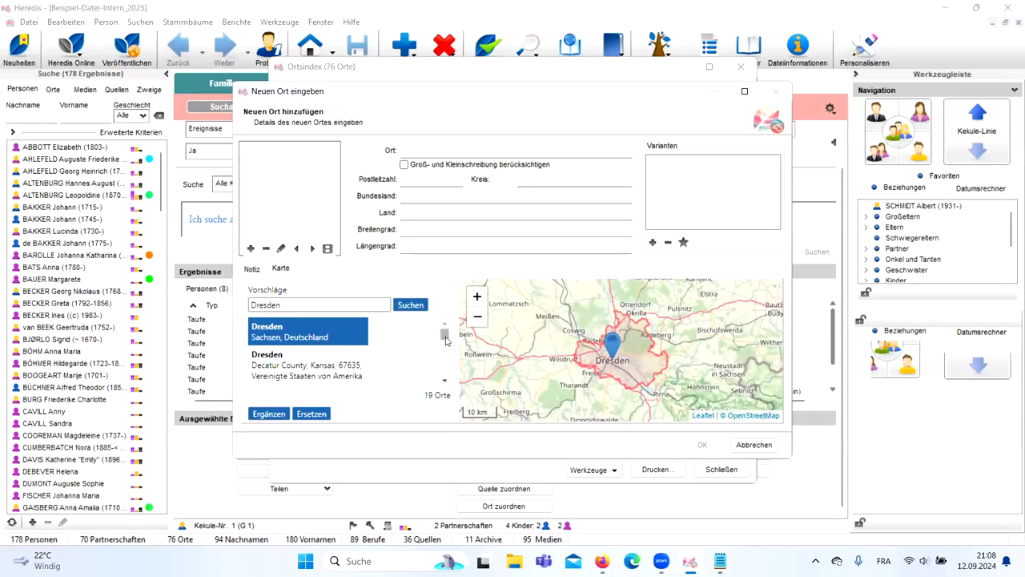
{"action": "scroll", "coordinate": [446, 339], "scroll_direction": "down", "scroll_amount": 2}
{"action": "scroll", "coordinate": [447, 340], "scroll_direction": "up", "scroll_amount": 2}
{"action": "left_click", "coordinate": [427, 358]}
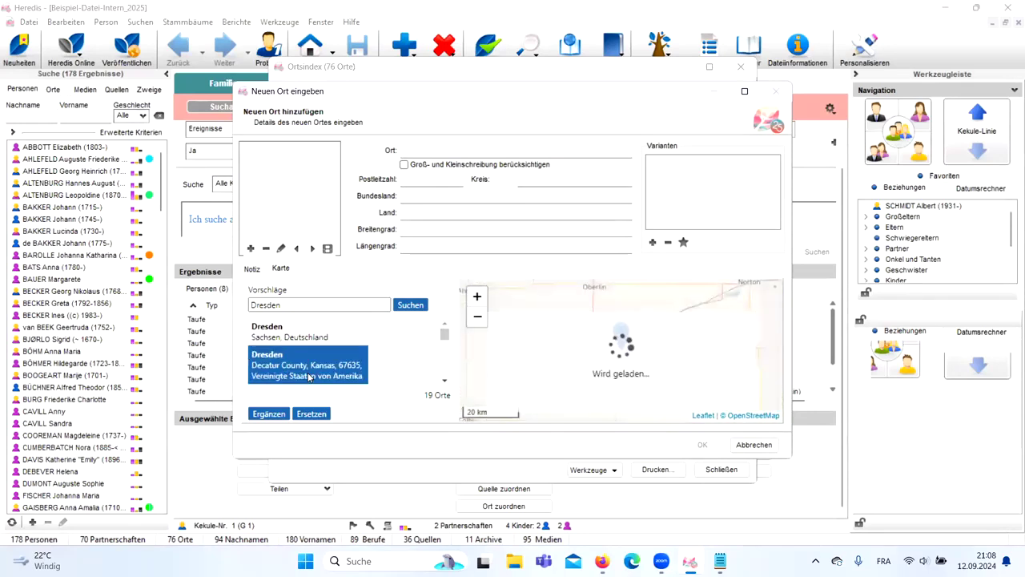
{"action": "left_click", "coordinate": [478, 317]}
{"action": "left_click", "coordinate": [479, 318]}
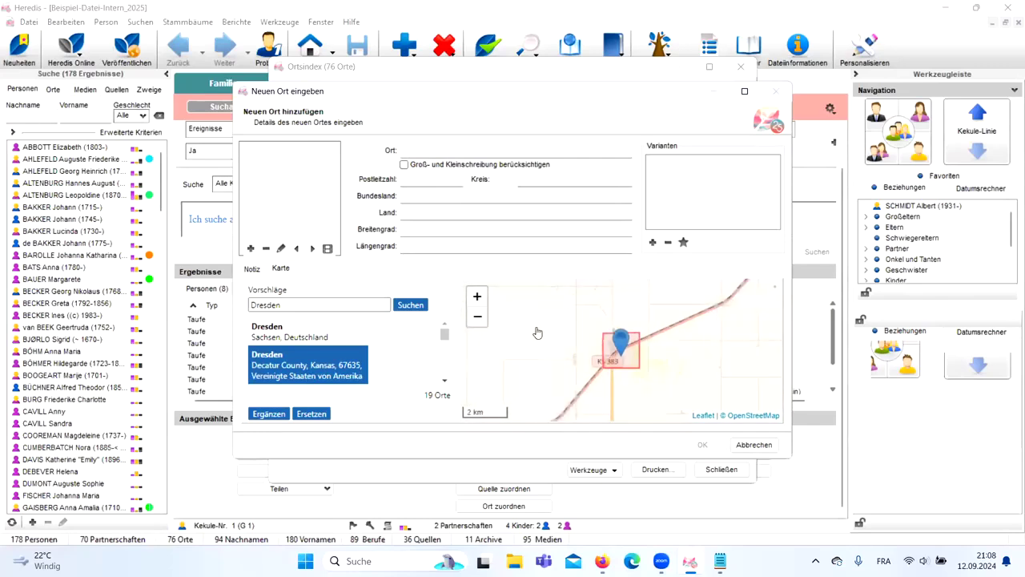
- Fill in the new place from the Dresden, Sachsen, Deutschland suggestion, save it and close the place index
{"action": "left_click", "coordinate": [302, 336]}
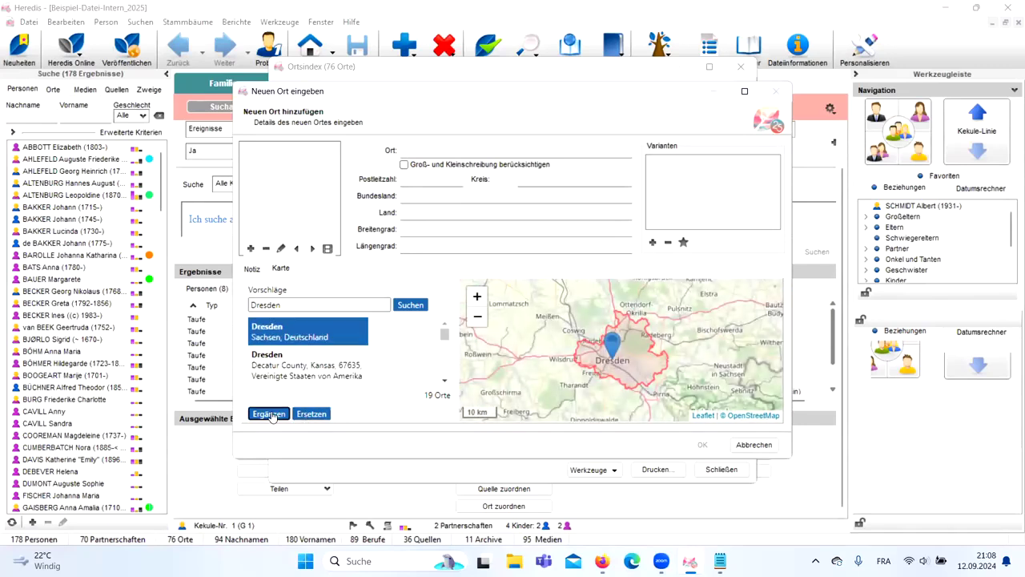
{"action": "double_click", "coordinate": [325, 337]}
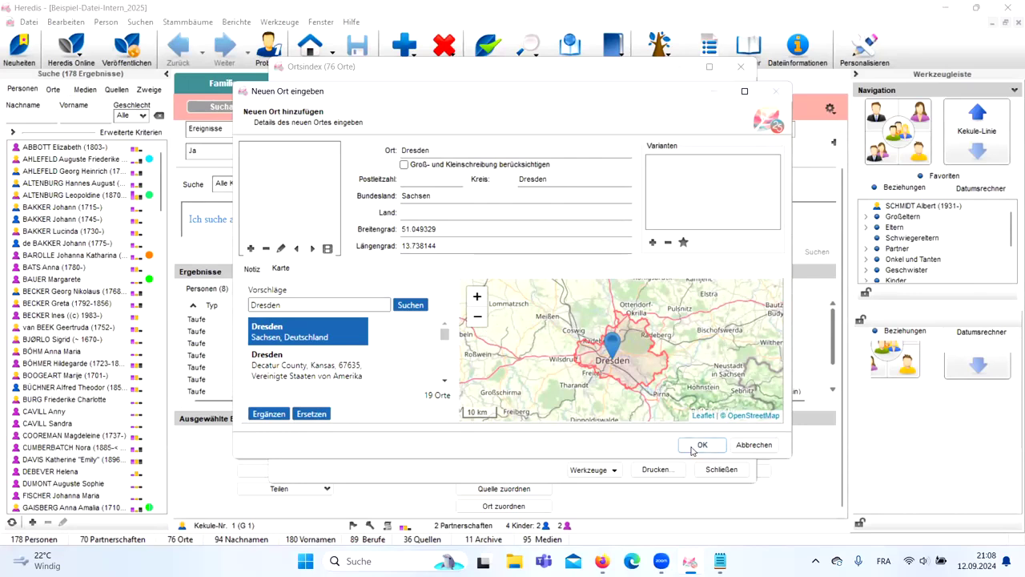
{"action": "left_click", "coordinate": [694, 450]}
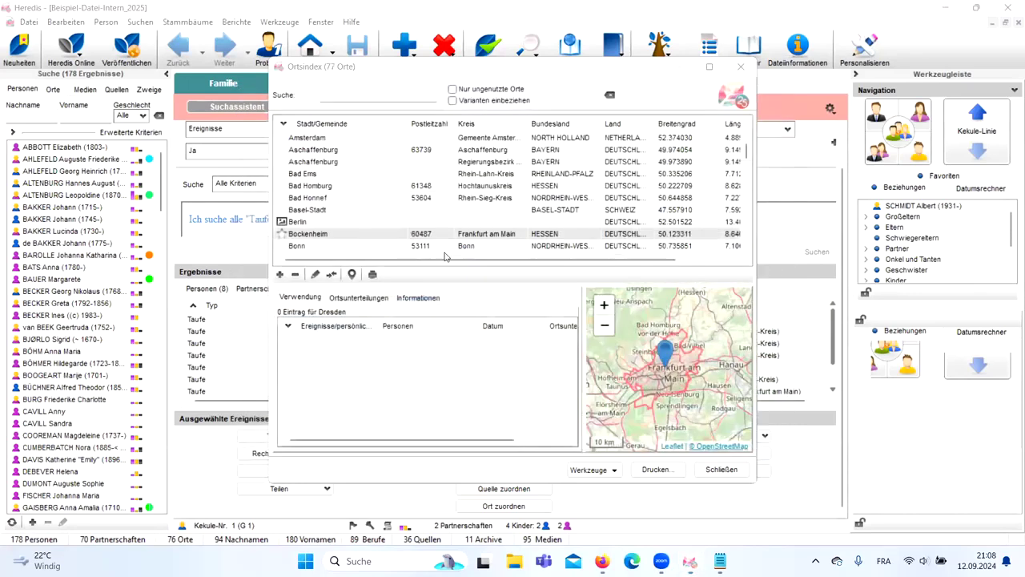
{"action": "left_click", "coordinate": [712, 466]}
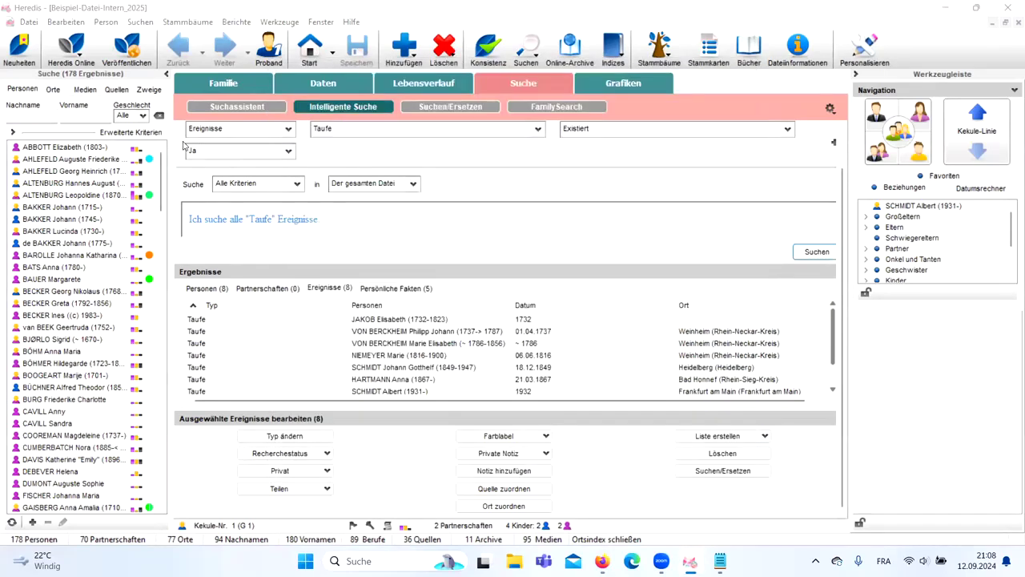
- Add a Wohnort event to the displayed person's data with the place Dresden - Dresden - SACHSEN - DEUTSCHLAND
{"action": "left_click", "coordinate": [263, 87]}
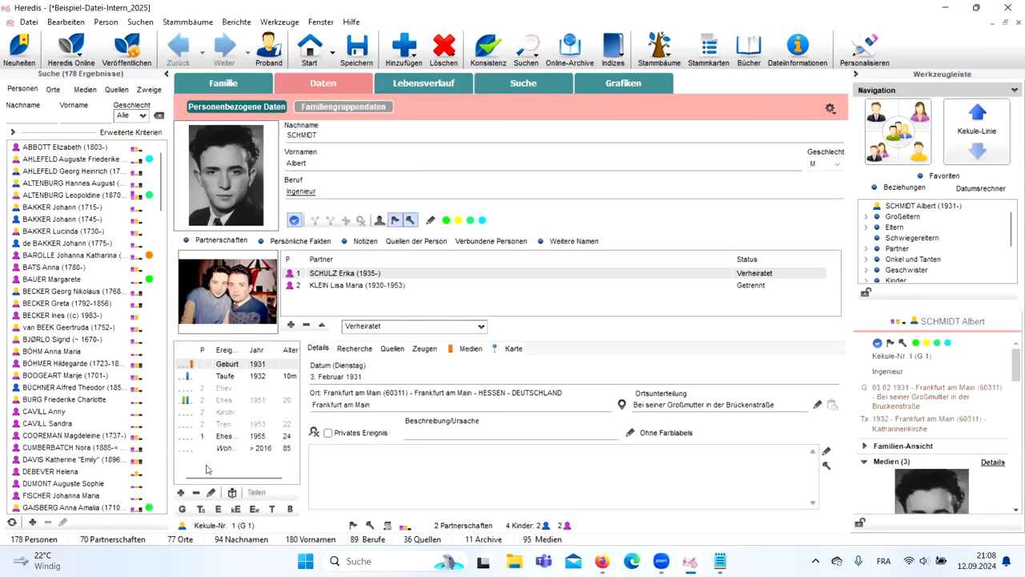
{"action": "left_click", "coordinate": [187, 493]}
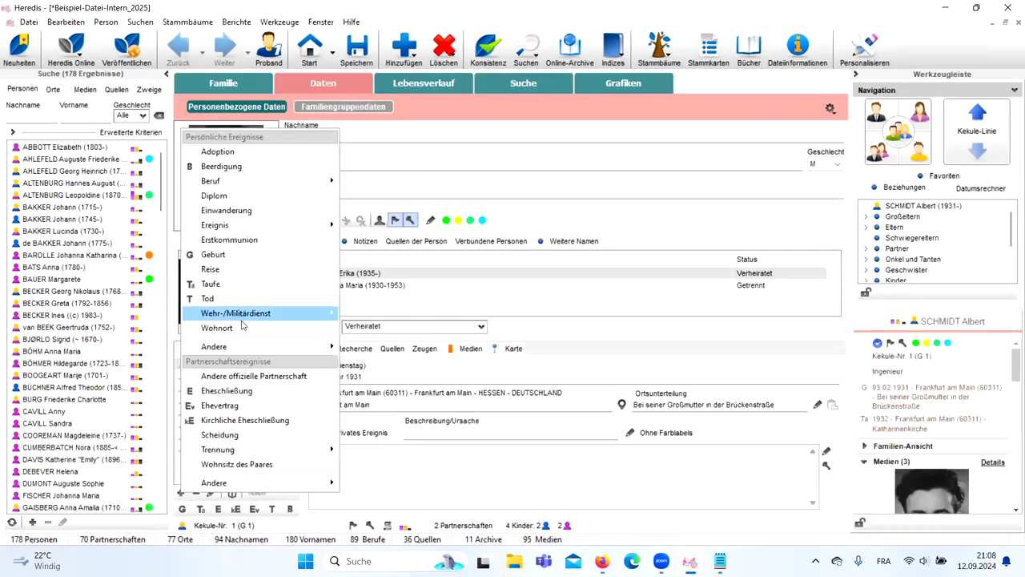
{"action": "left_click", "coordinate": [251, 333]}
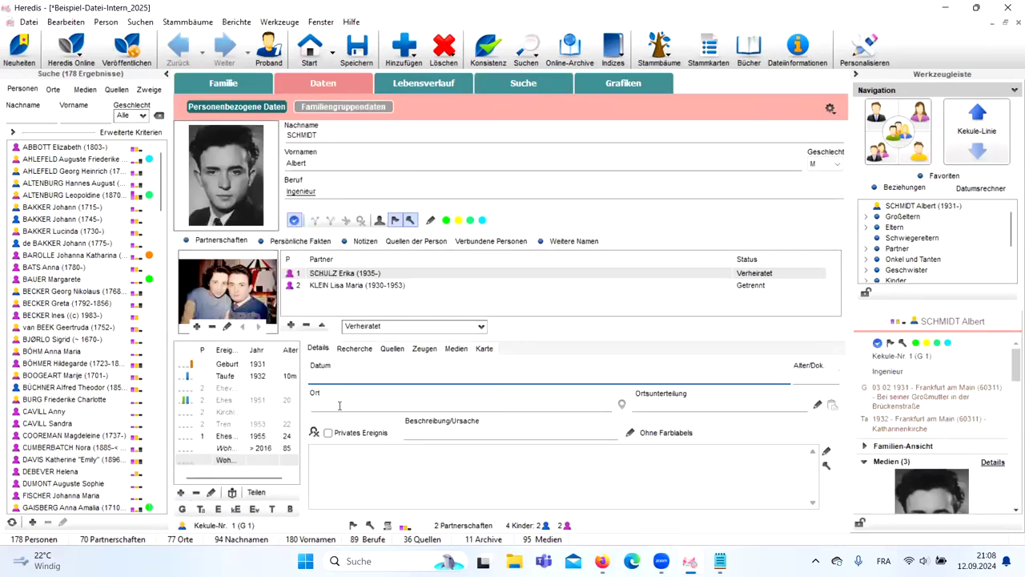
{"action": "type", "text": "Dr"}
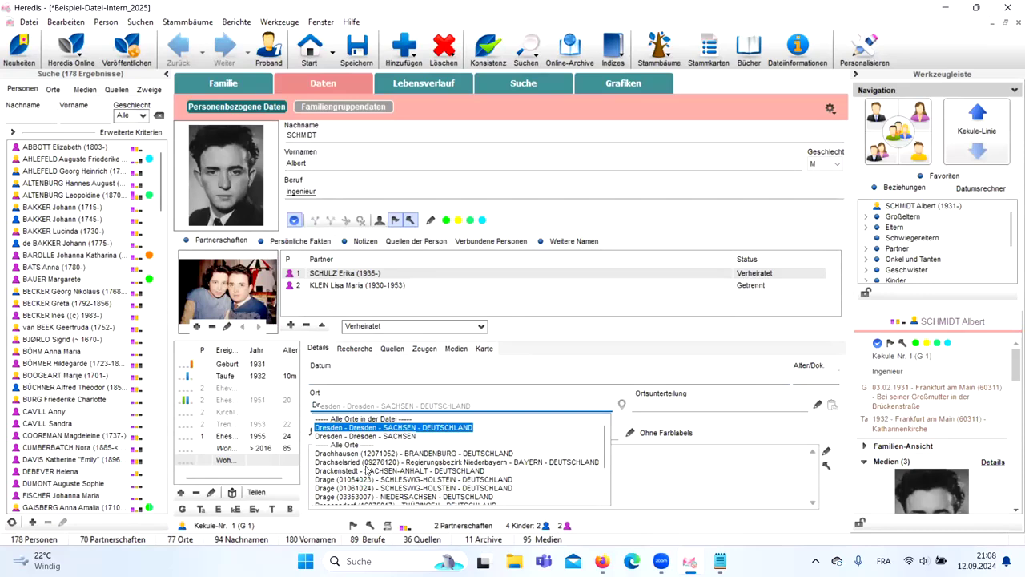
{"action": "left_click", "coordinate": [450, 428]}
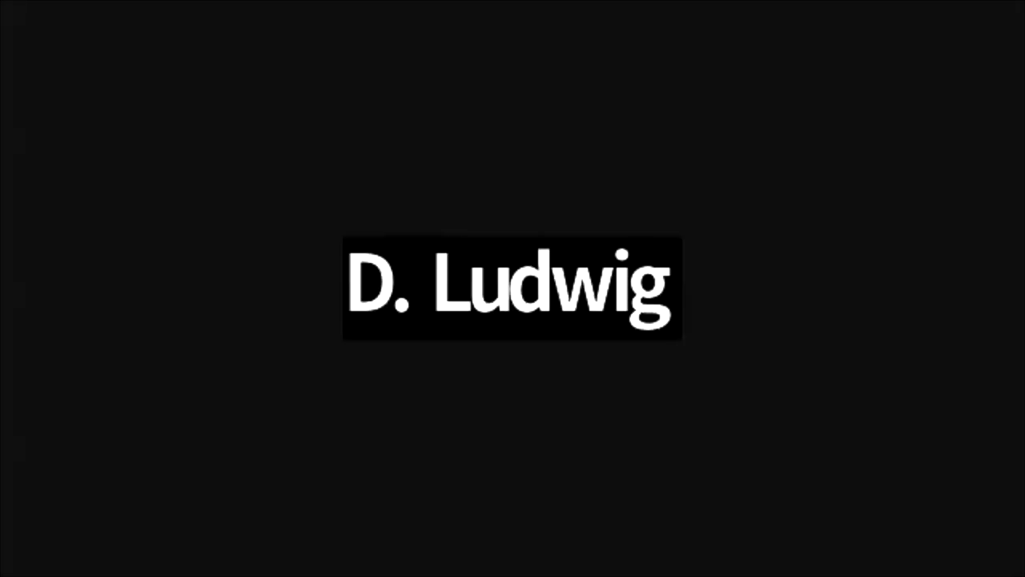